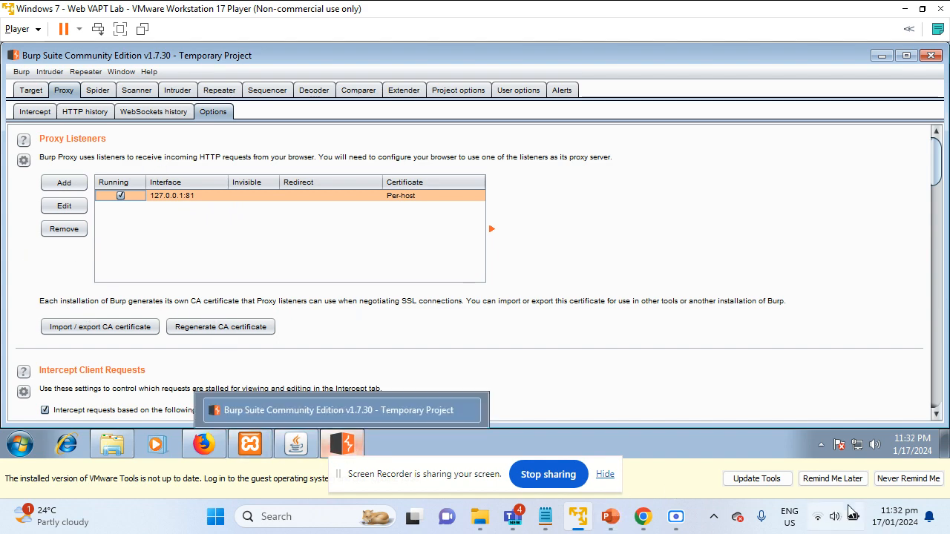
Bring Firefox with the bWAPP login page to the front, leaving Burp's 127.0.0.1:81 listener running
left_click(215, 447)
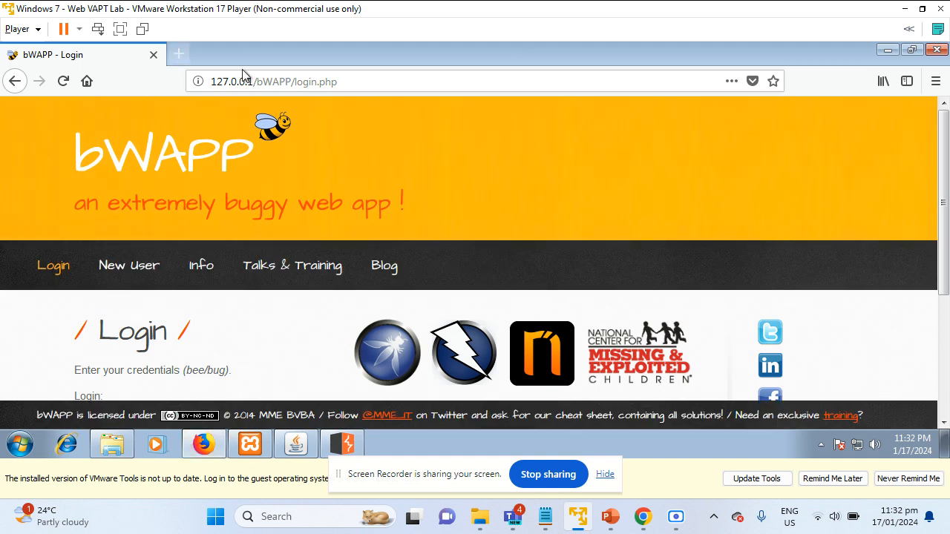
Enter the WebGoat address 127.0.0.1:8080/WebGoat/attack from the suggestions, then check the Tomcat console
left_click(274, 81)
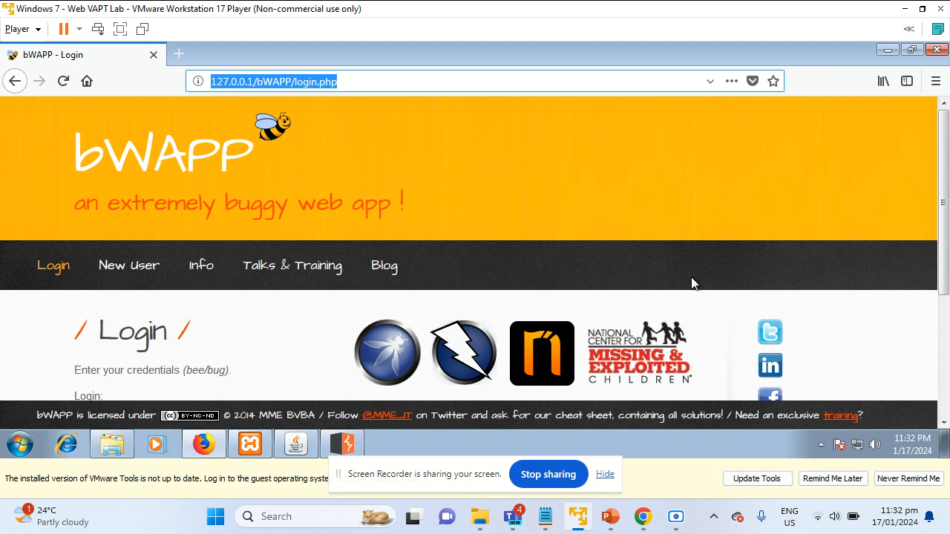
type("127")
key("Return")
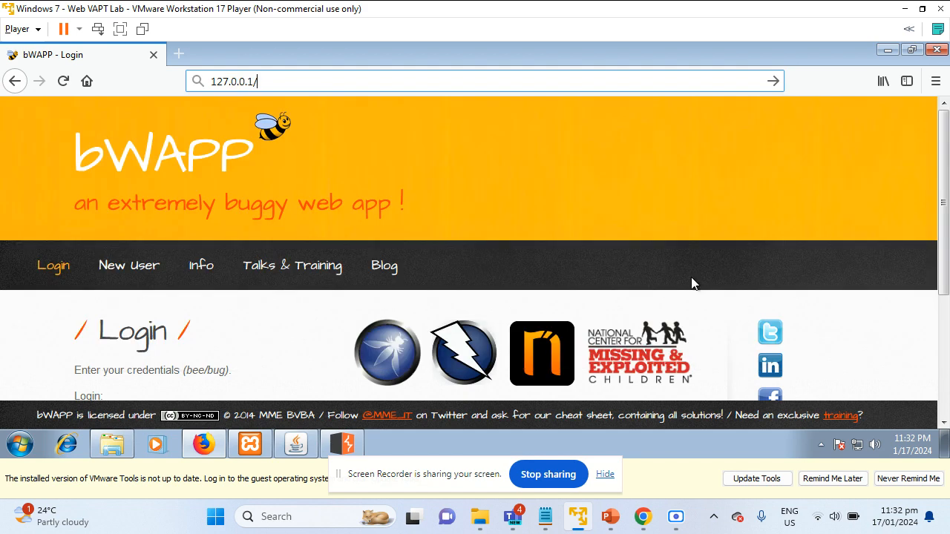
type("W")
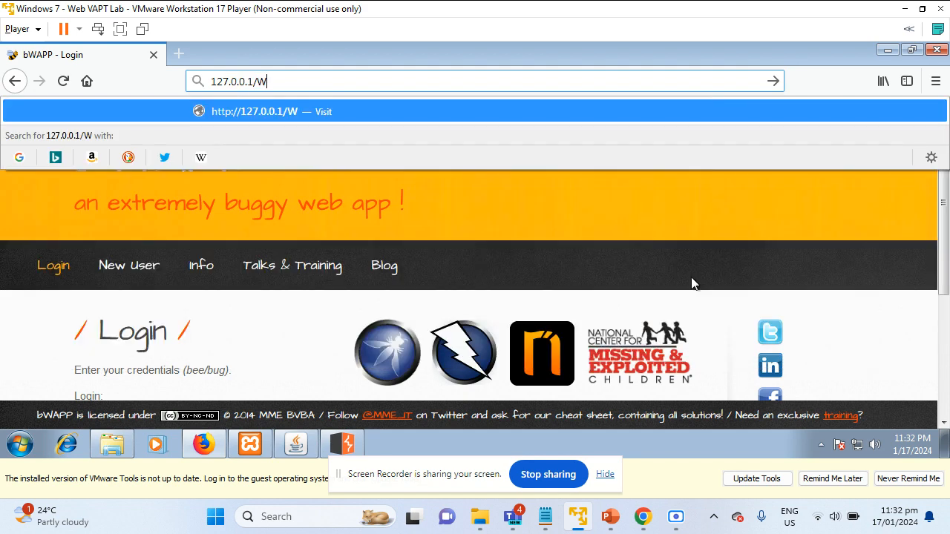
key("BackSpace")
key("BackSpace")
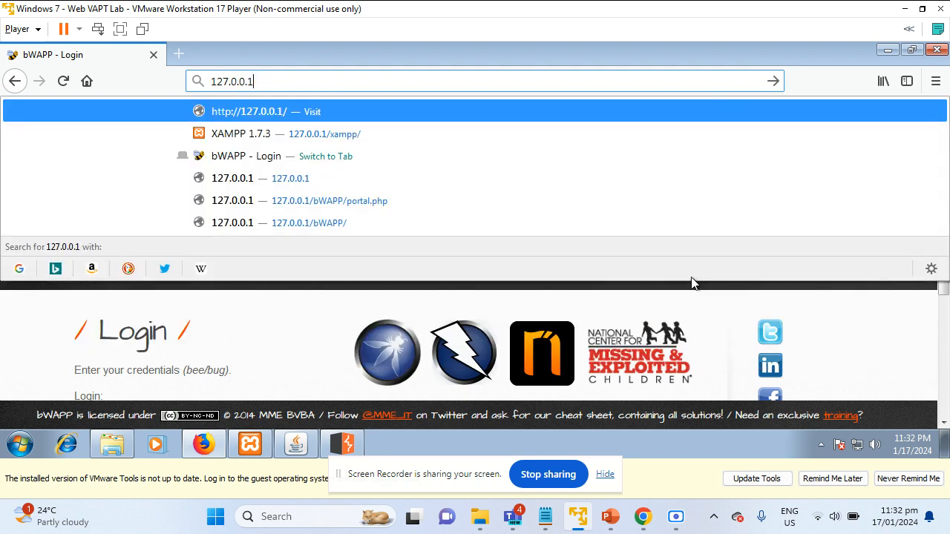
key("Down")
key("Down")
key("Down")
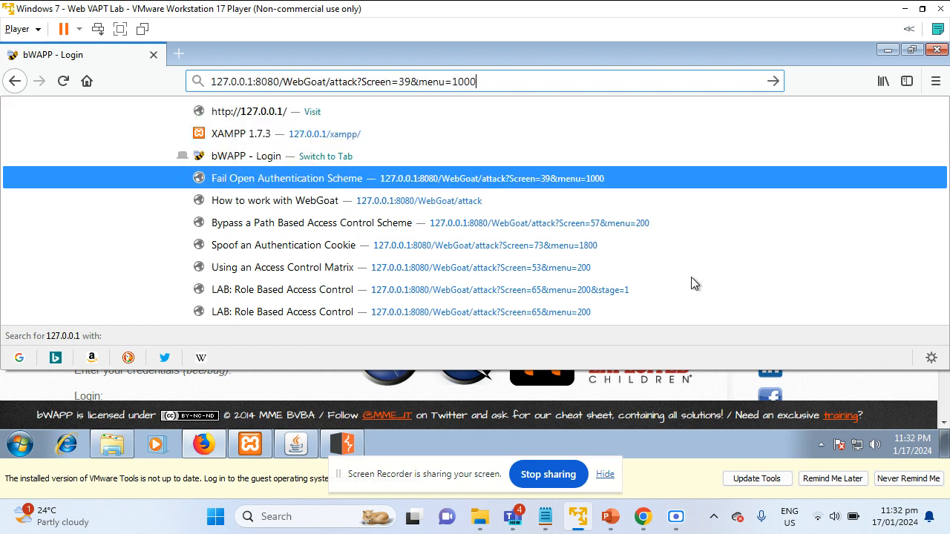
key("Down")
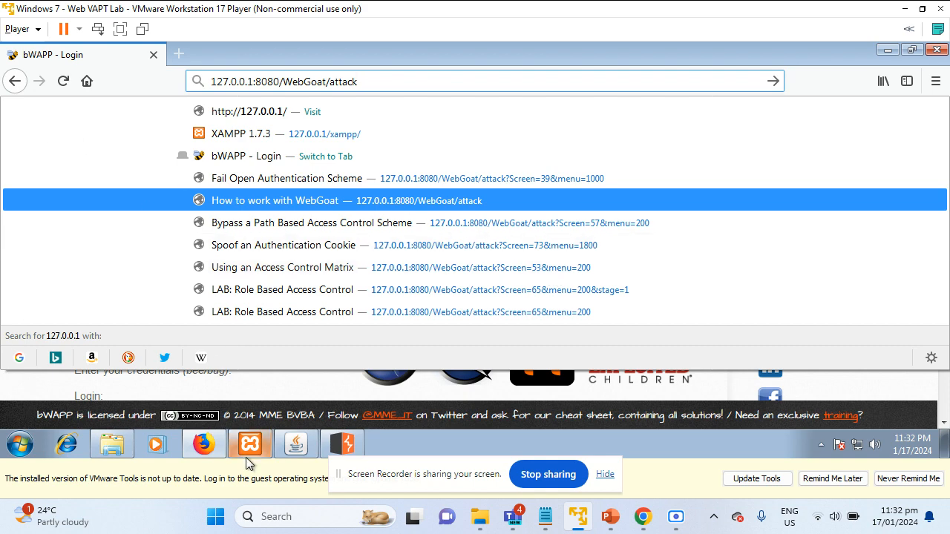
left_click(296, 444)
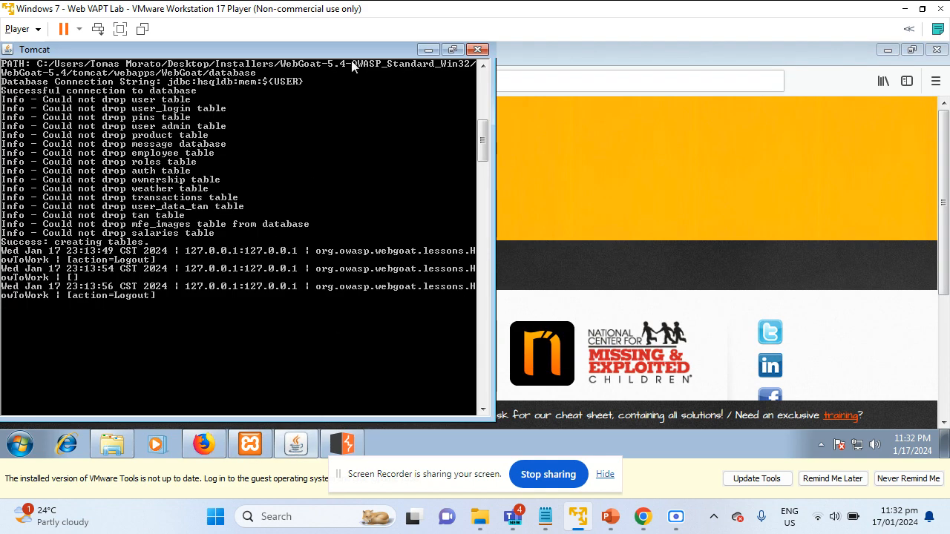
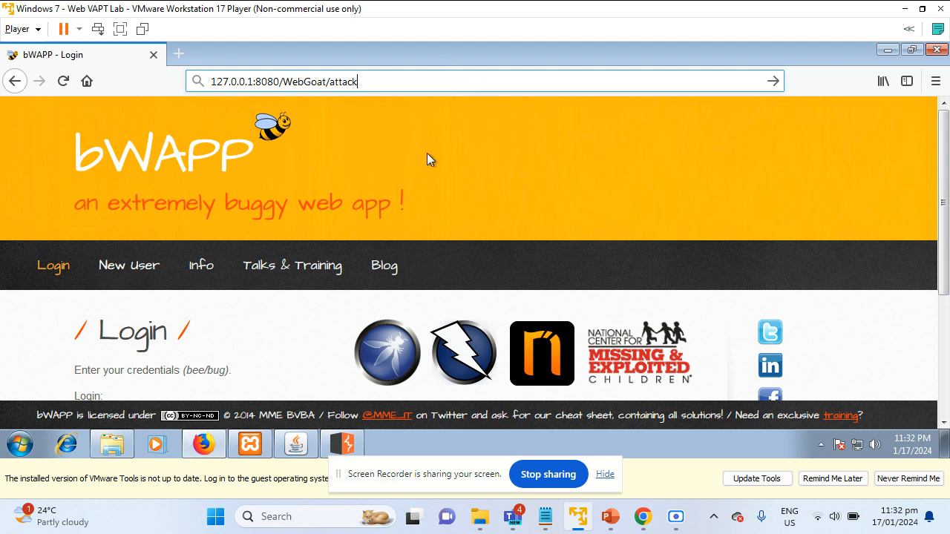
Bring Burp Suite to the front, showing its running 127.0.0.1:81 proxy listener
left_click(342, 444)
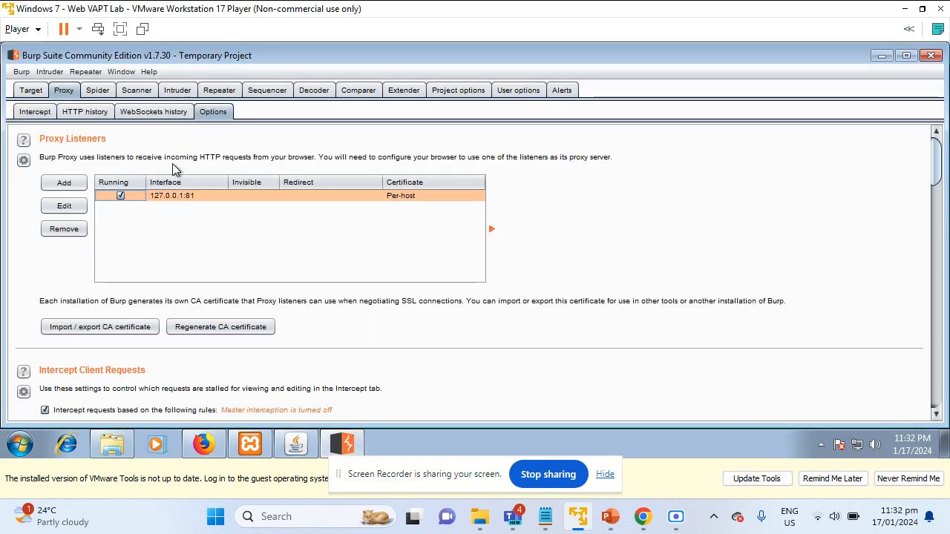
Turn on Burp's proxy interception in the Intercept view, then return to Firefox
left_click(35, 111)
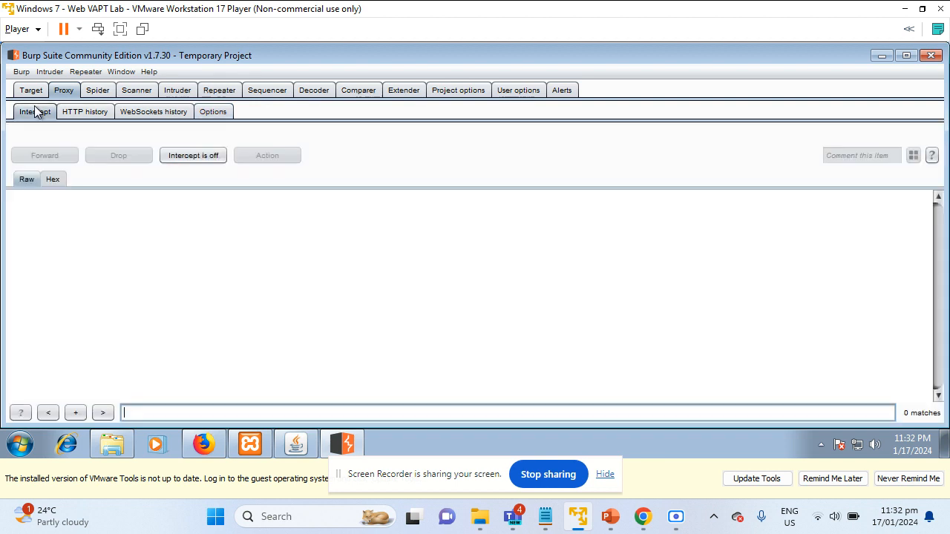
left_click(195, 159)
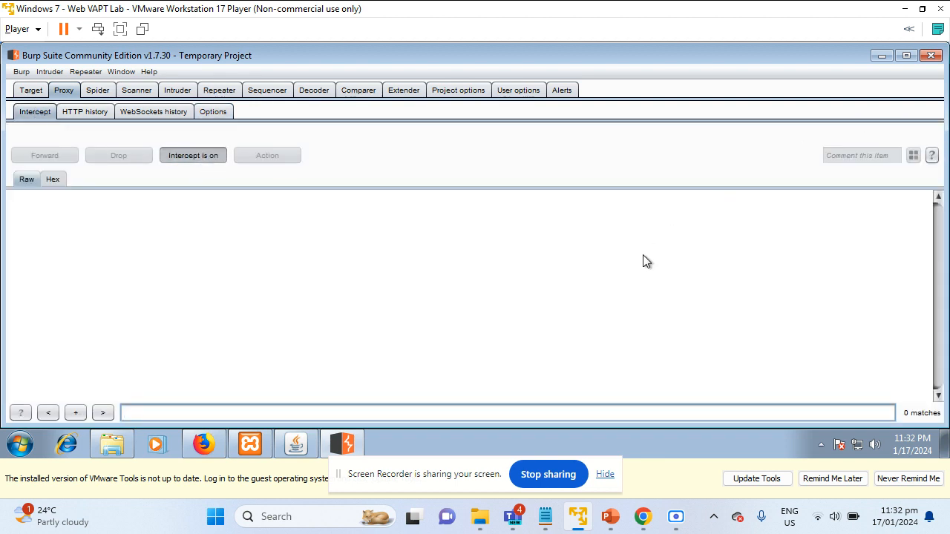
left_click(212, 448)
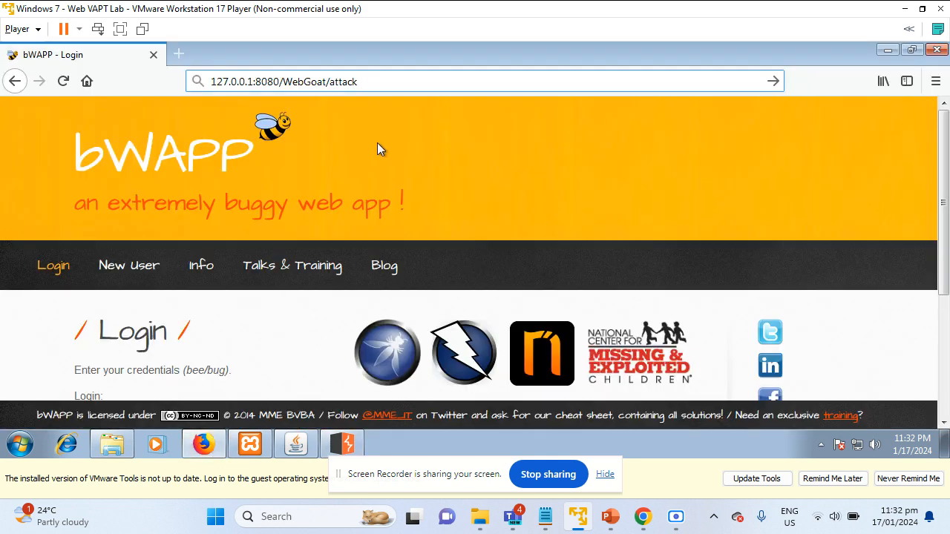
Load the WebGoat address and inspect the captured GET /WebGoat/attack request while Firefox waits
key("Return")
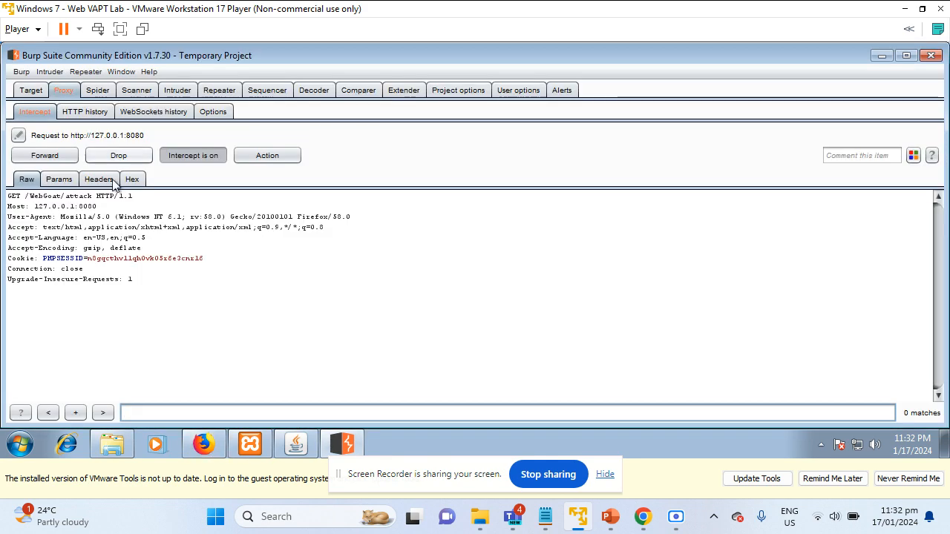
left_click_drag(14, 201, 238, 335)
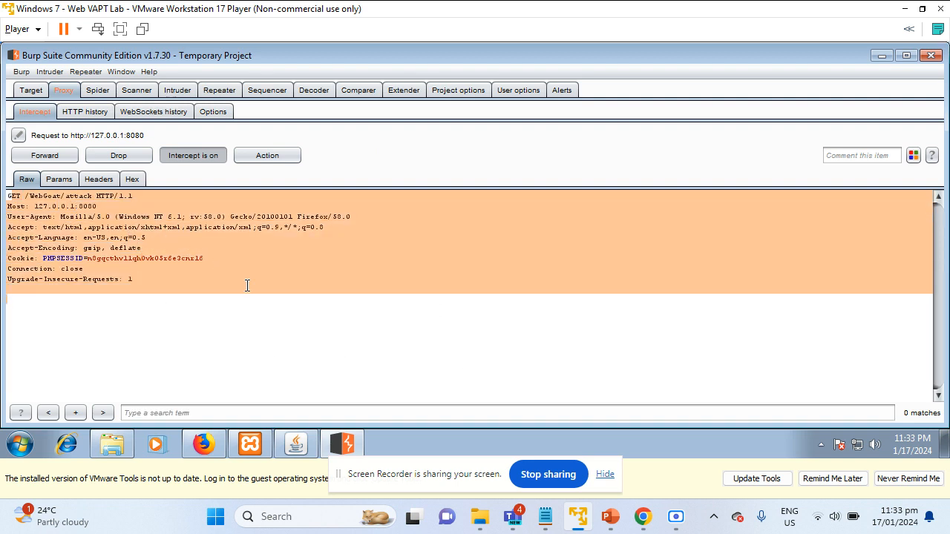
left_click(203, 444)
Forward the held request in Burp and view WebGoat's Authentication Required prompt in Firefox
left_click(346, 447)
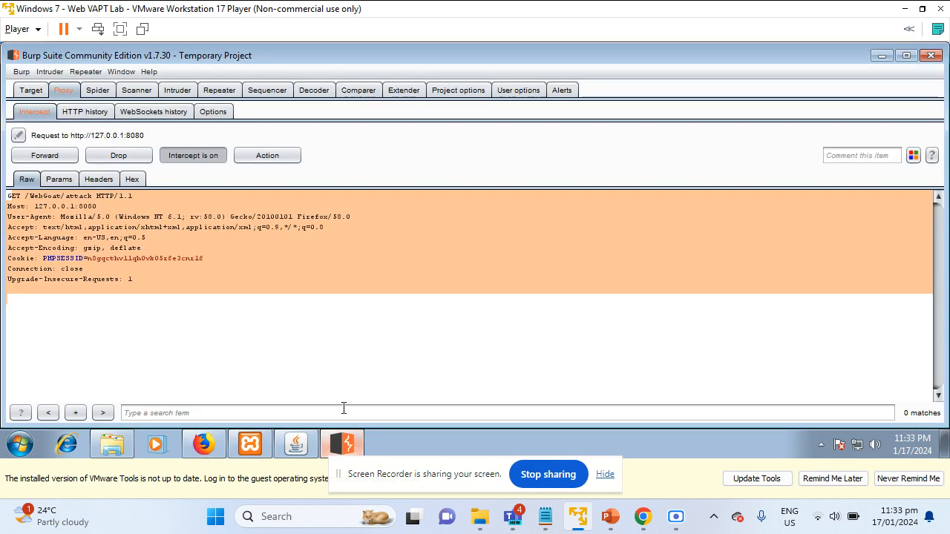
left_click(51, 157)
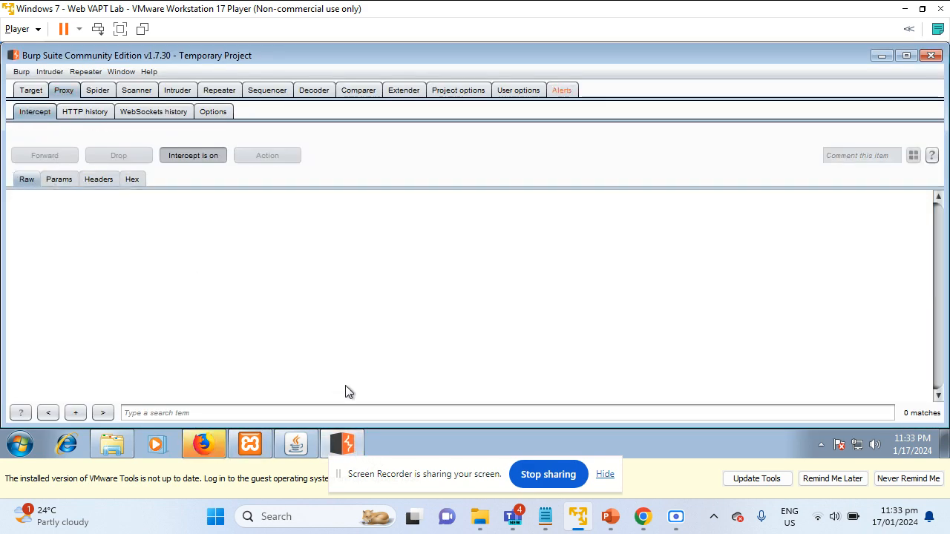
left_click(209, 444)
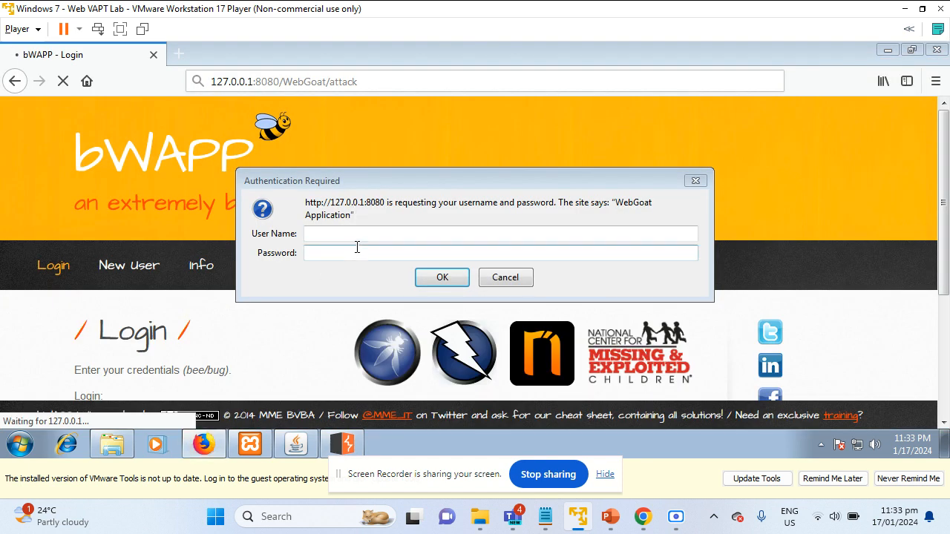
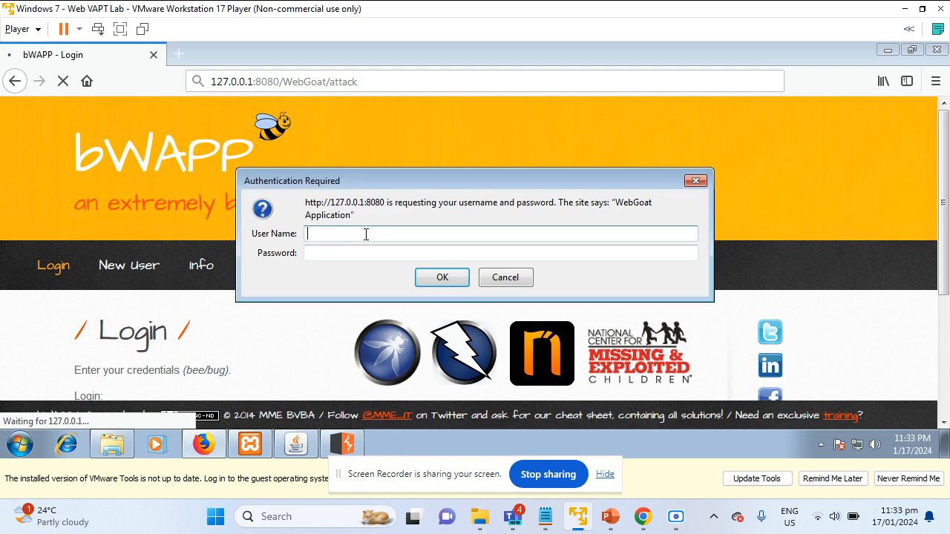
Log in to WebGoat's authentication prompt as user 'guest' with the account password
type("guest")
key("Tab")
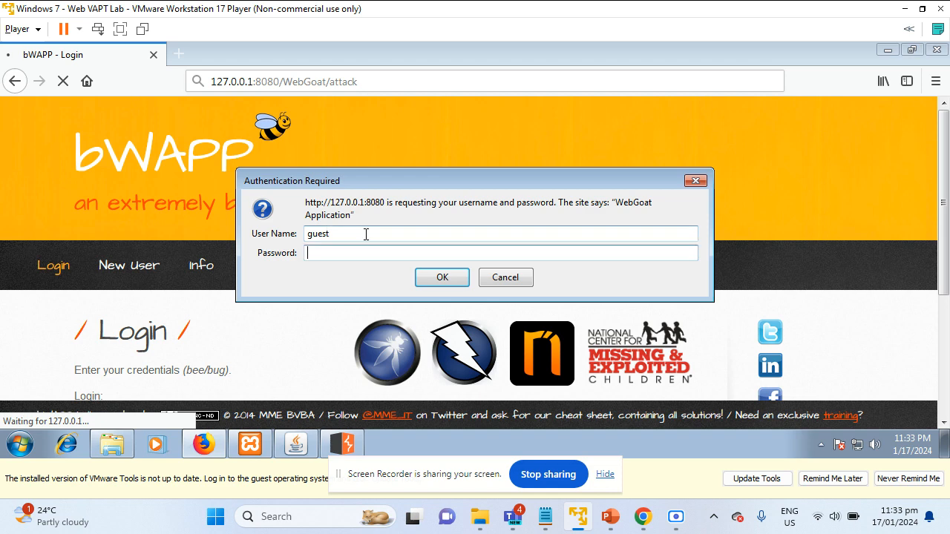
type("gues")
key("Return")
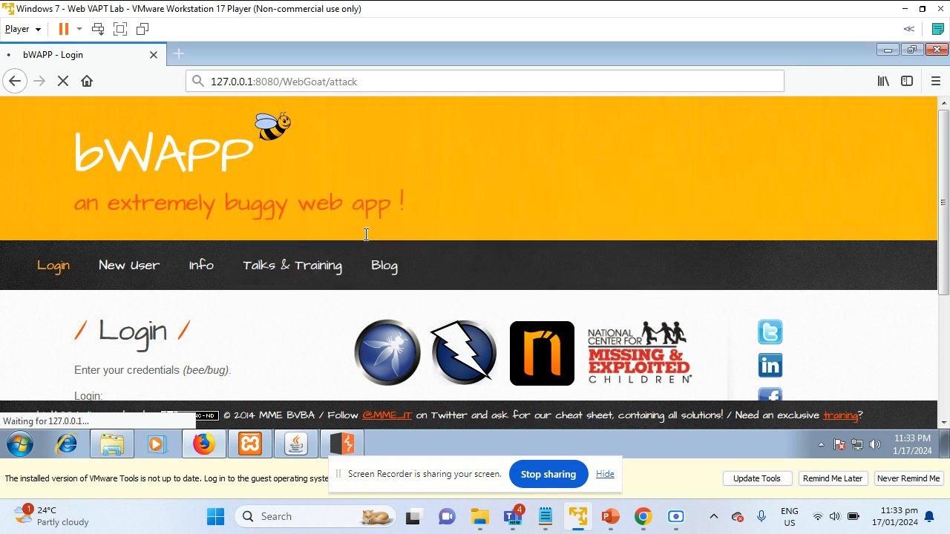
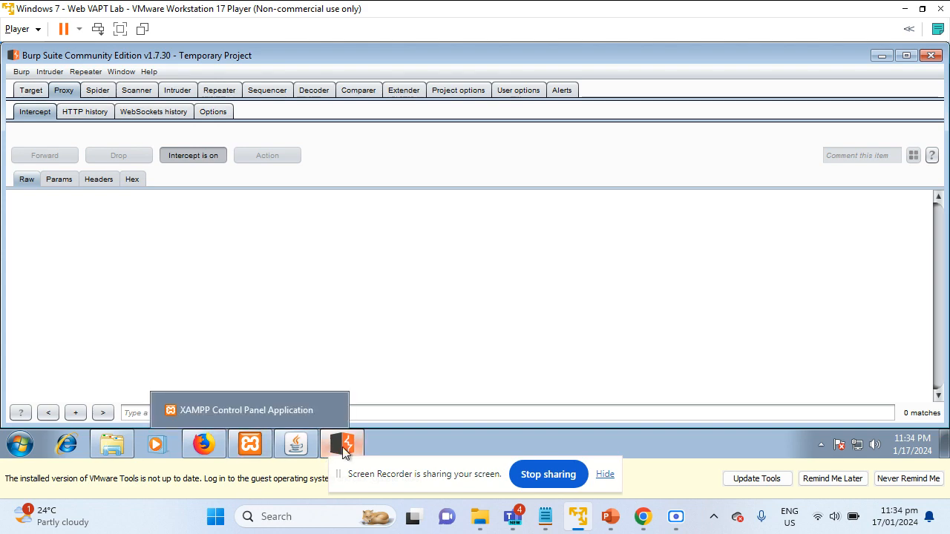
Review the loaded WebGoat page in the browser after logging in as guest
left_click(204, 444)
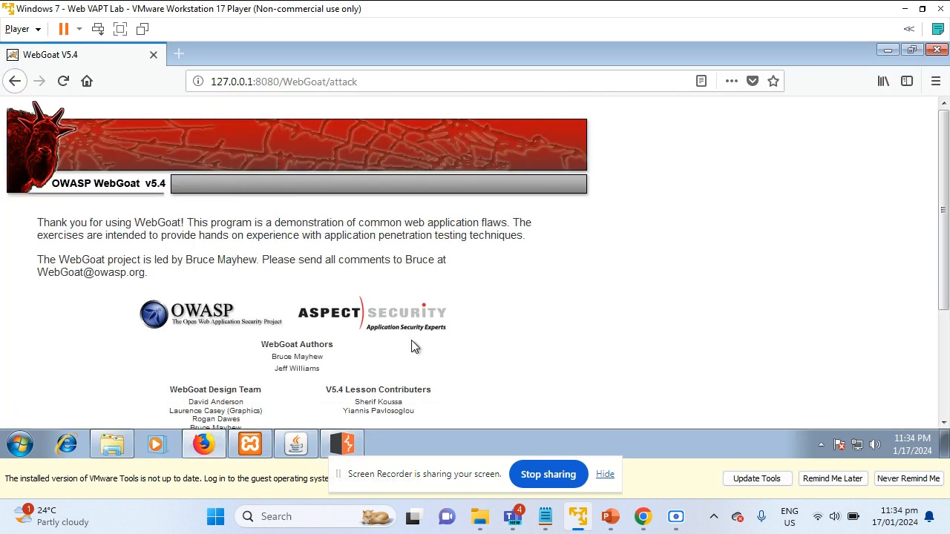
scroll(411, 342, "down", 2)
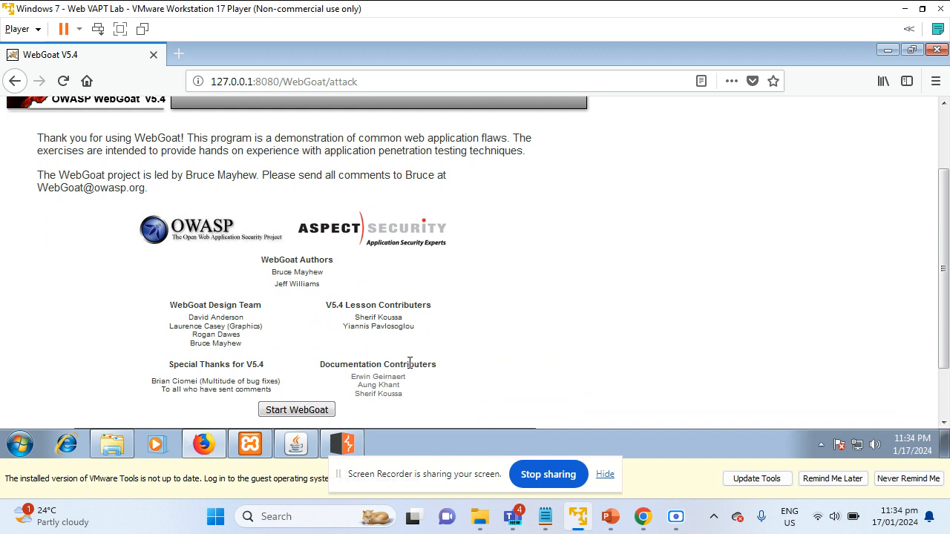
scroll(410, 364, "up", 2)
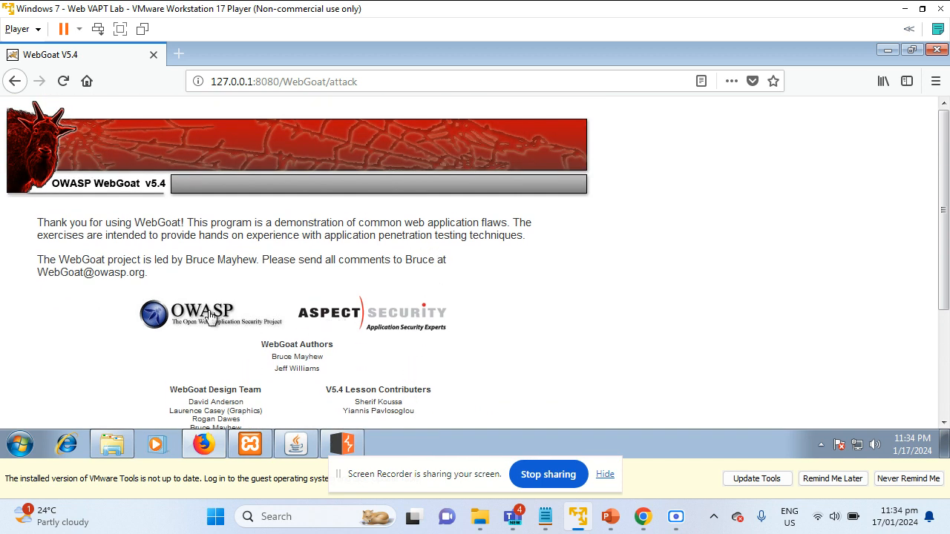
scroll(413, 318, "down", 1)
scroll(271, 419, "down", 1)
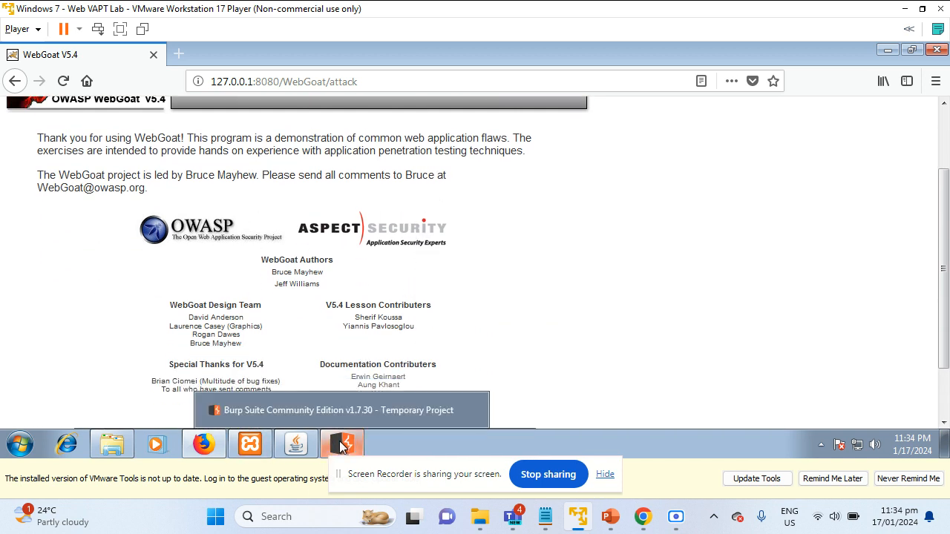
In Burp's Target site map, show the GET /WebGoat/attack raw request down to its Authorization: Basic header
left_click(341, 443)
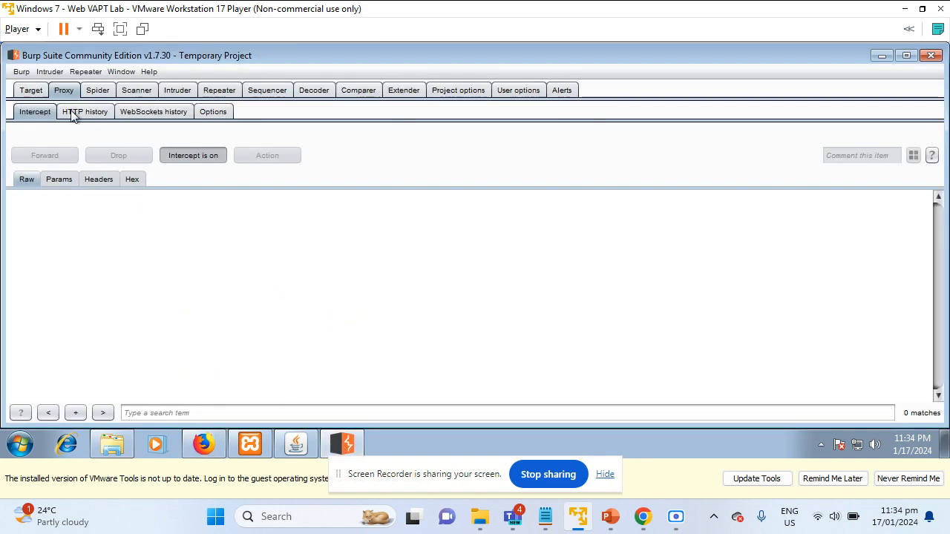
left_click(45, 95)
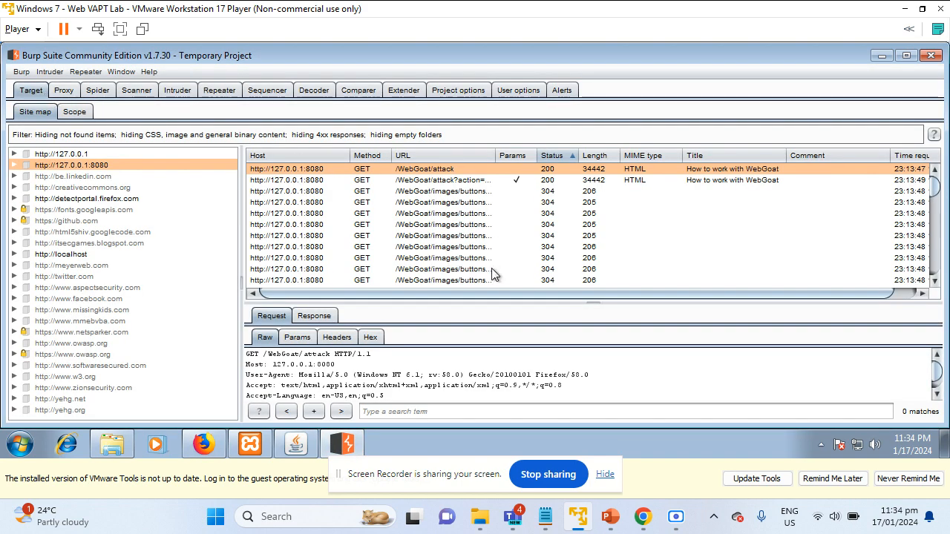
scroll(469, 262, "down", 2)
scroll(470, 261, "down", 1)
scroll(469, 261, "up", 3)
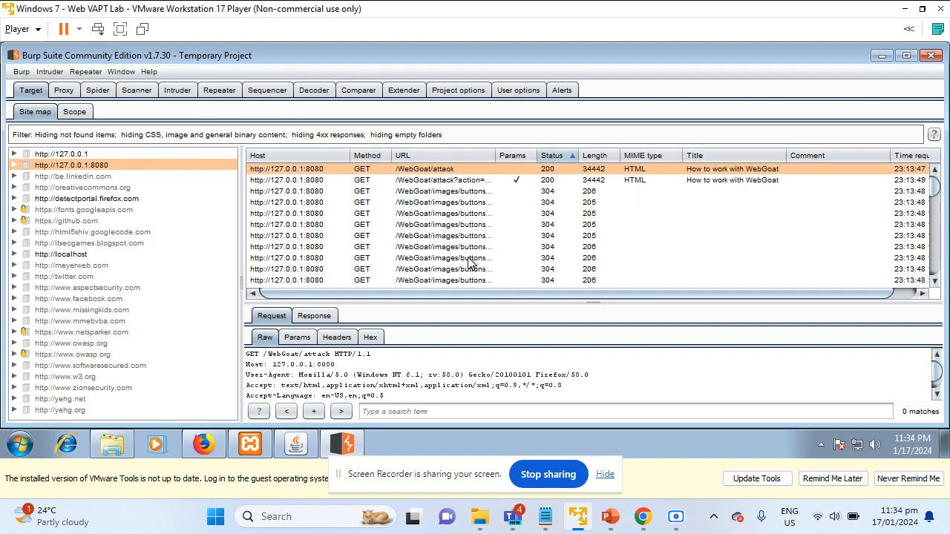
scroll(416, 234, "down", 2)
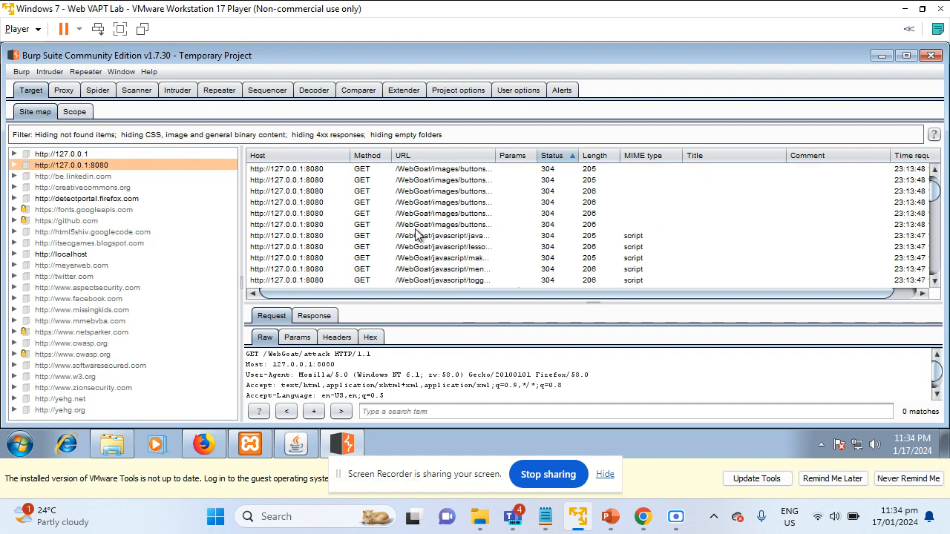
scroll(416, 235, "up", 2)
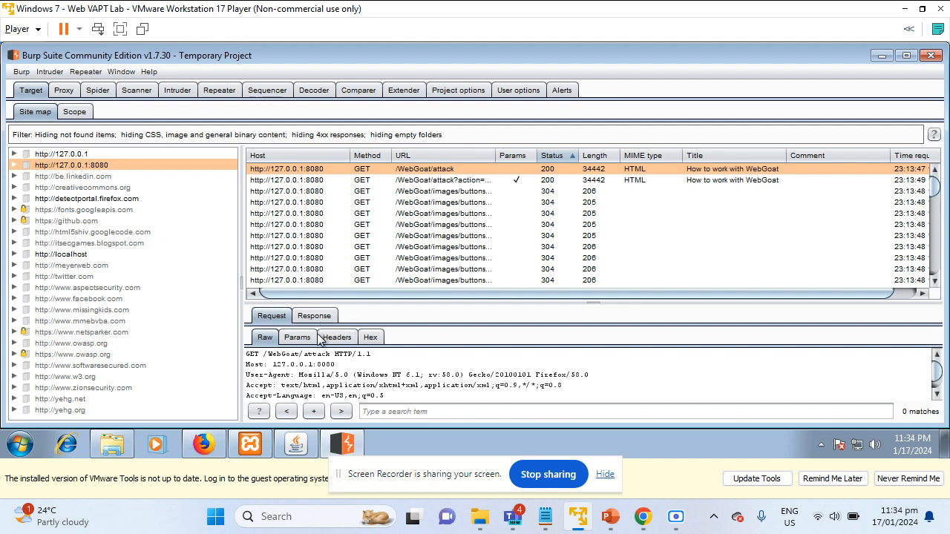
left_click(453, 351)
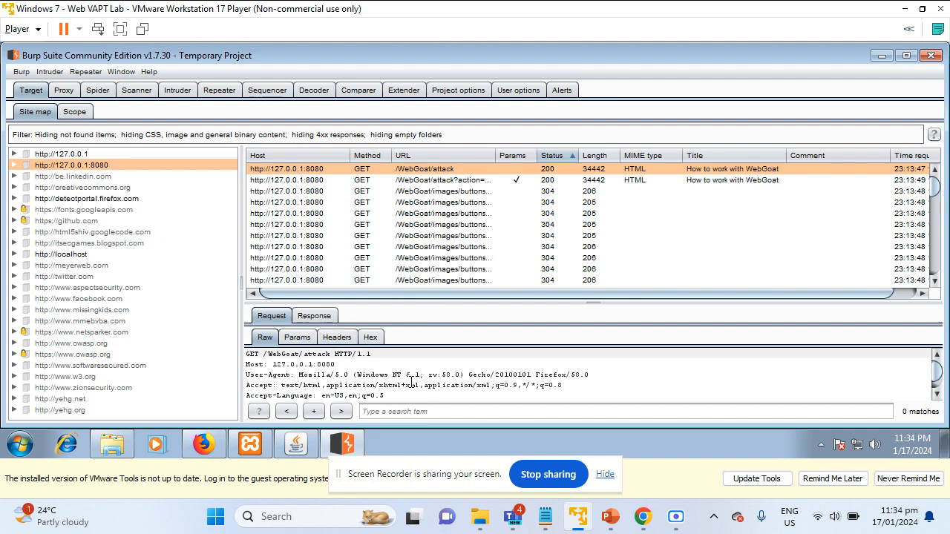
scroll(412, 381, "down", 3)
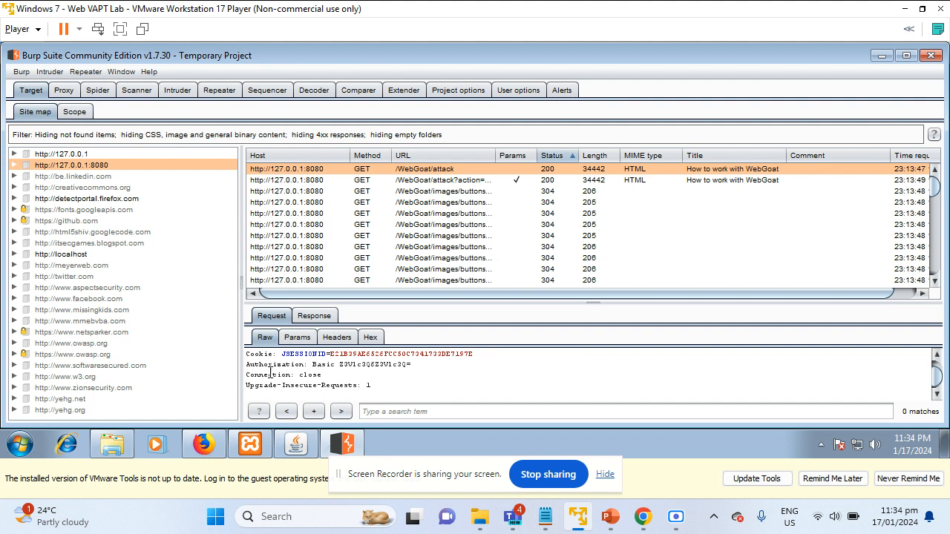
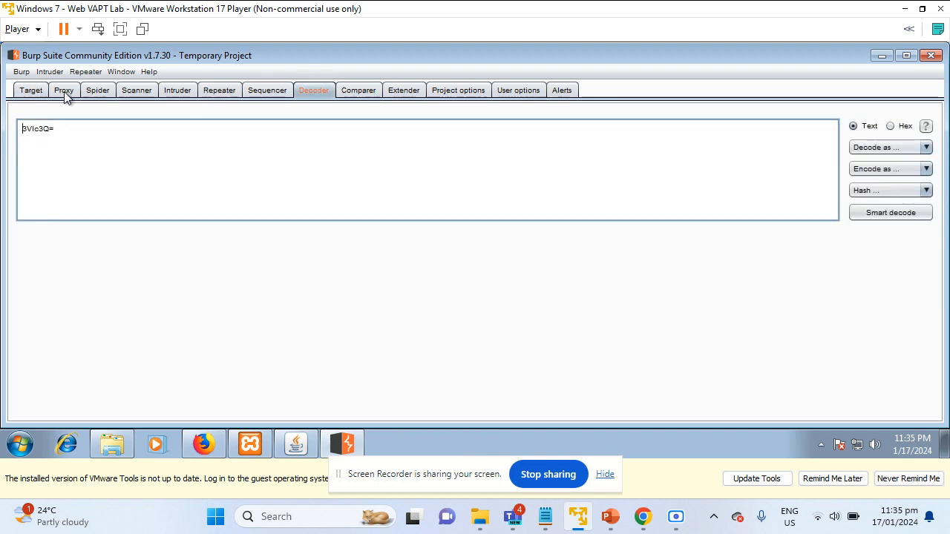
Return to the Target site map showing the /WebGoat/attack raw request with its Authorization: Basic header
left_click(31, 91)
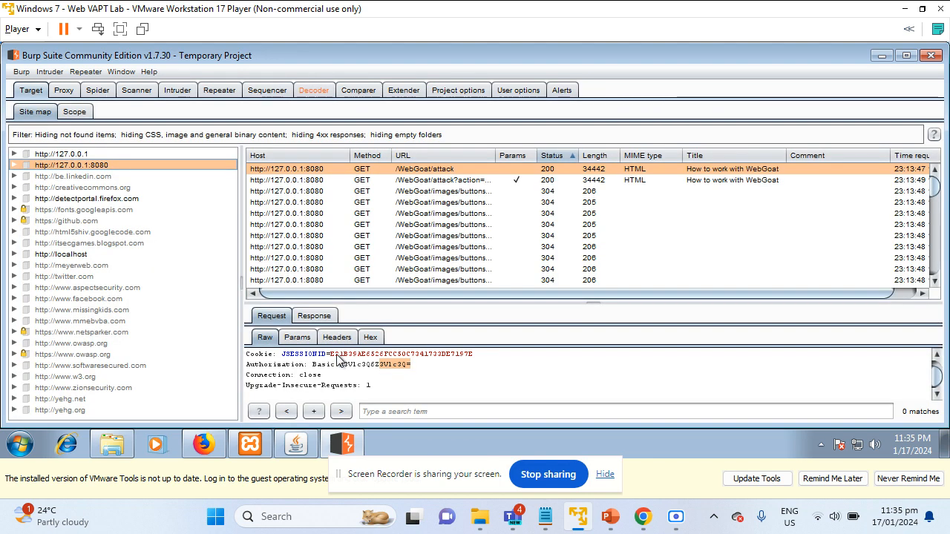
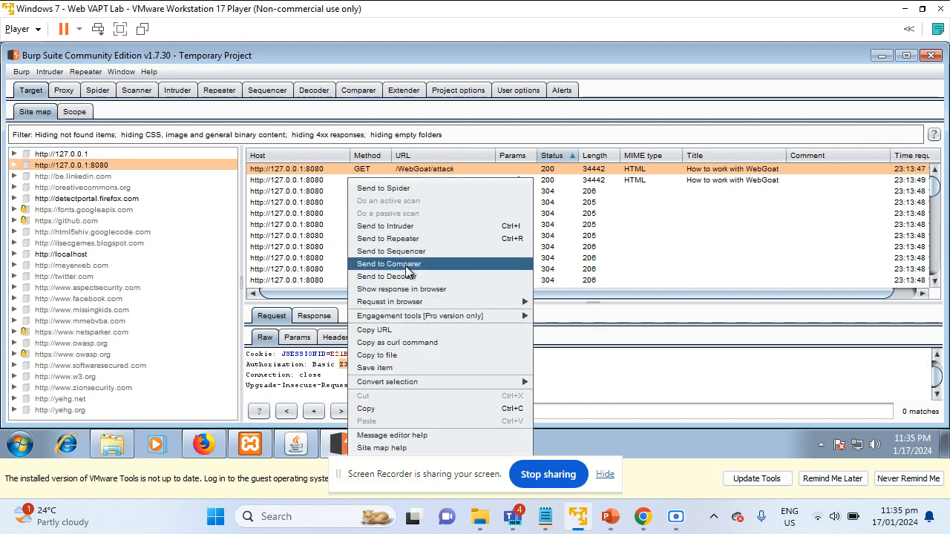
Send the /WebGoat/attack request's Basic Authorization value to Decoder for Base64 decoding
left_click(416, 276)
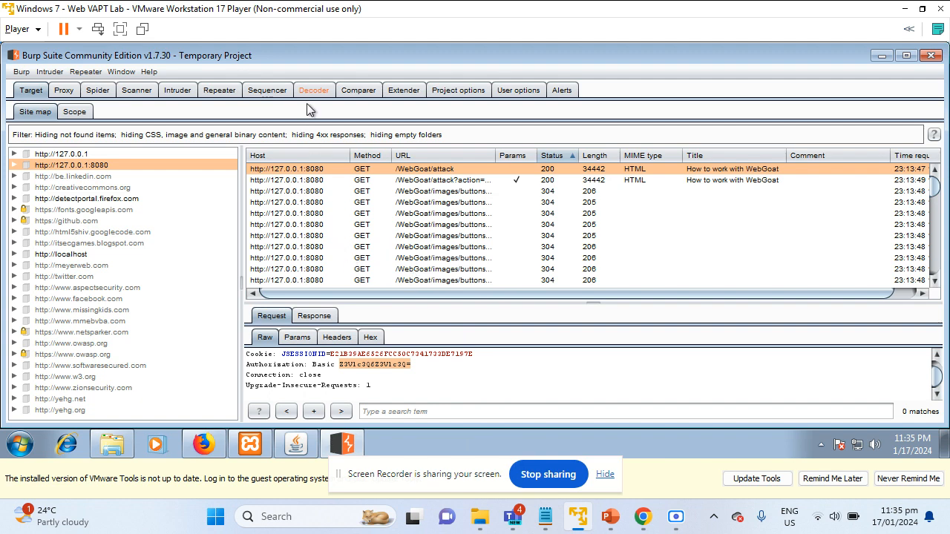
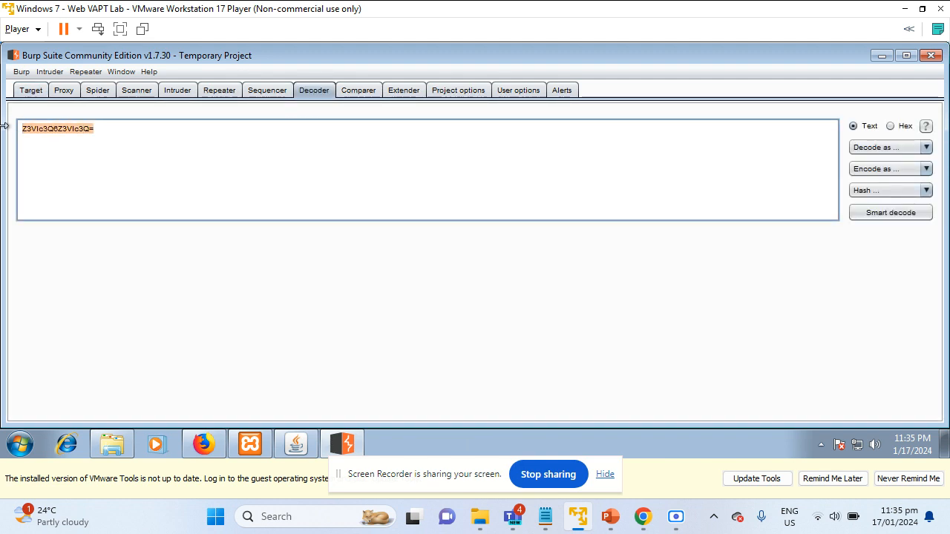
Decode the Authorization value as Base64 and select the plaintext username and password output
left_click(906, 148)
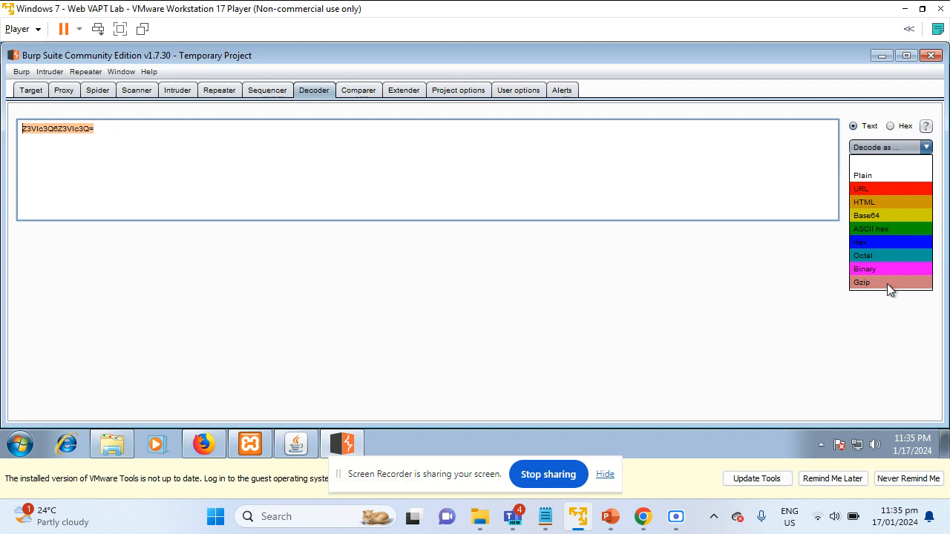
left_click(891, 219)
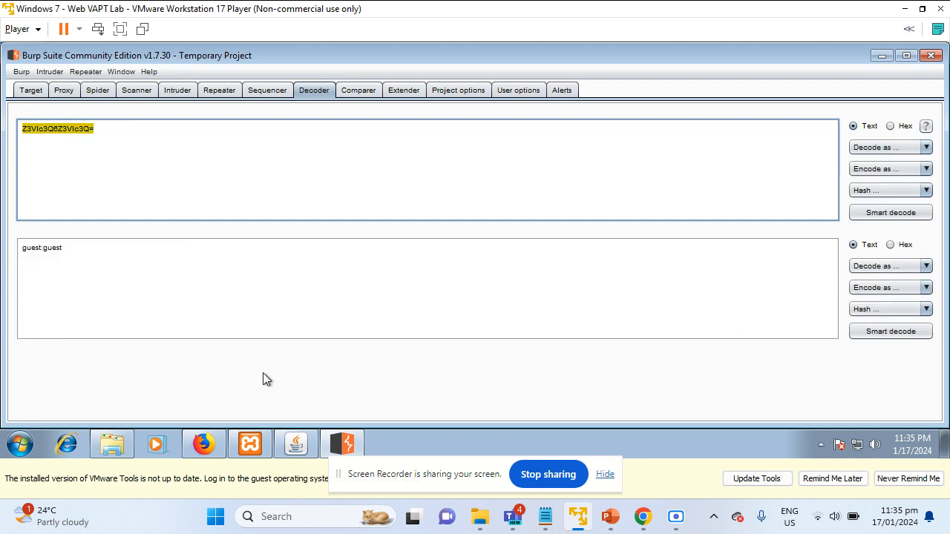
left_click(15, 243)
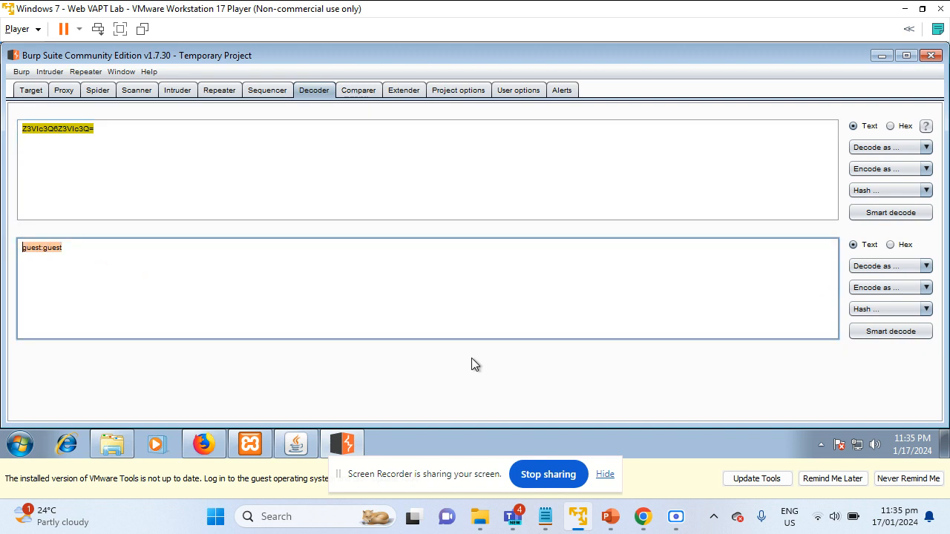
left_click(61, 255)
left_click_drag(99, 258, 3, 250)
In the Target site map, highlight the logout request's Authorization header
left_click(40, 94)
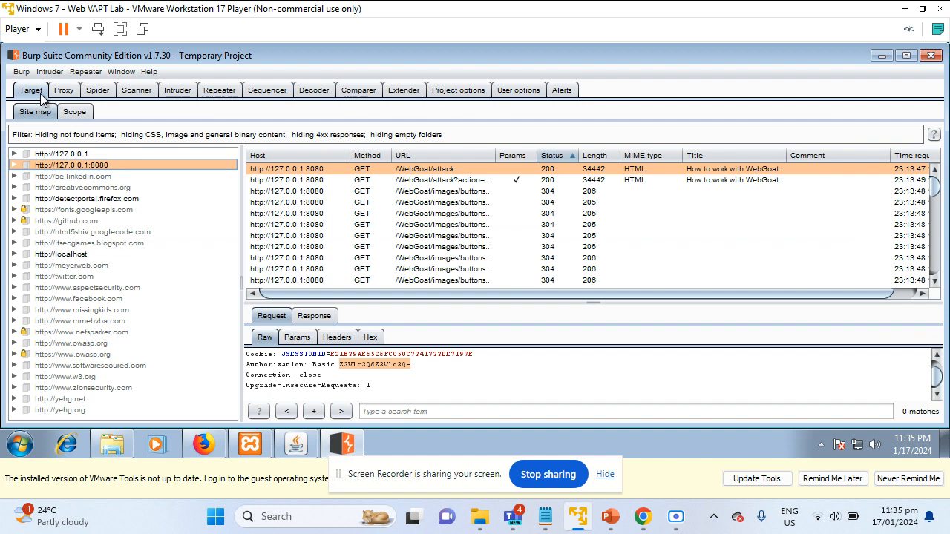
left_click(423, 182)
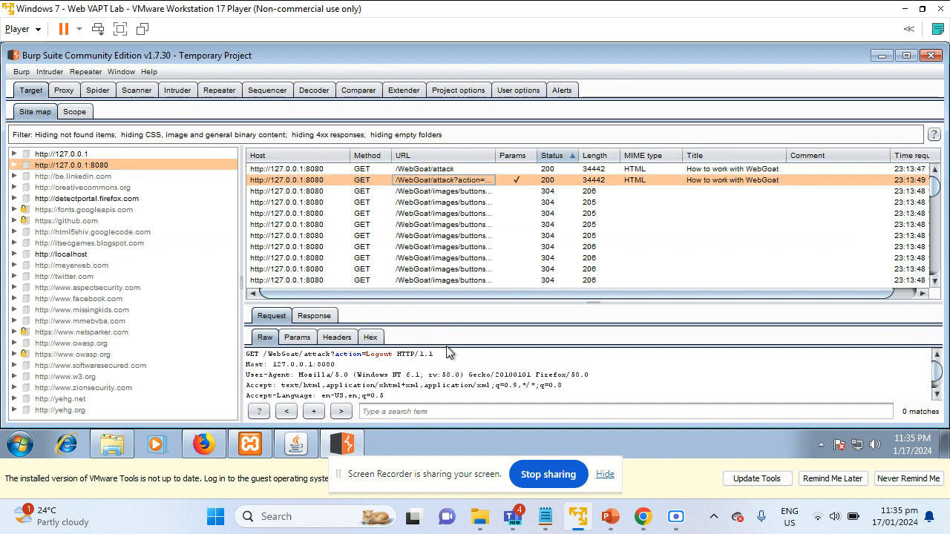
scroll(438, 367, "down", 2)
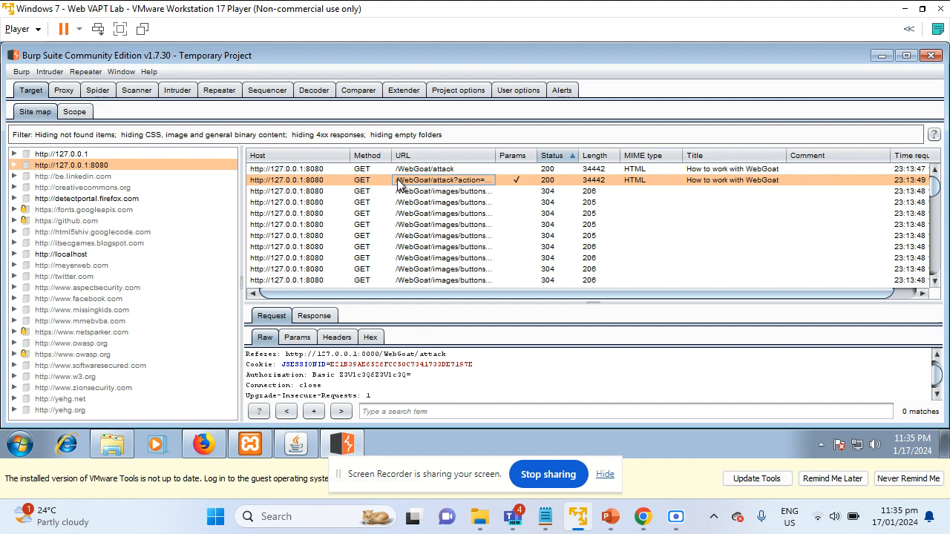
left_click_drag(418, 376, 247, 375)
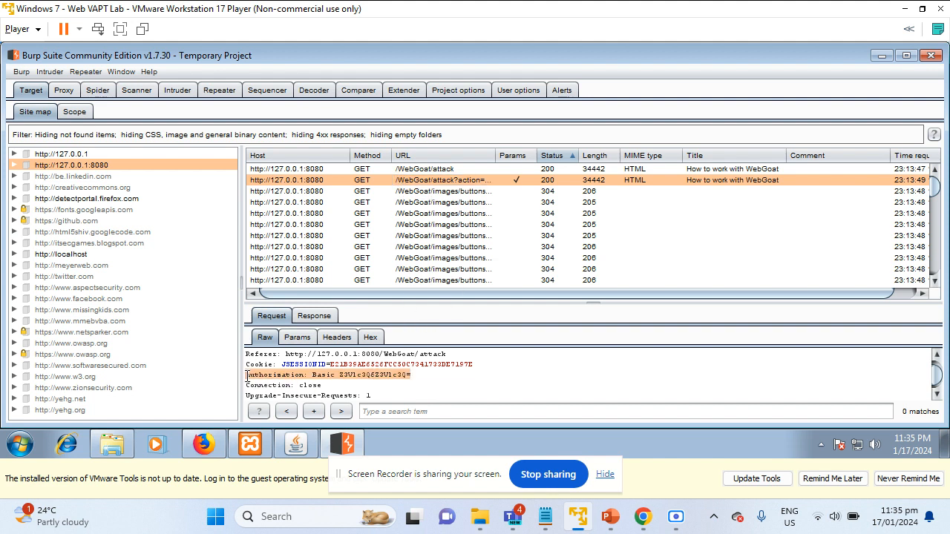
Highlight the same Authorization header in the two image requests
left_click(429, 194)
scroll(460, 378, "down", 2)
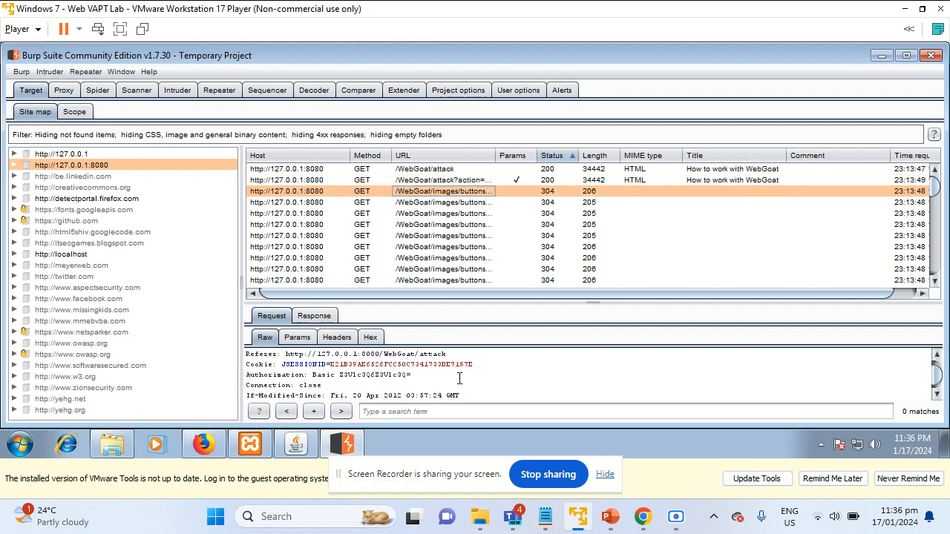
scroll(460, 379, "down", 1)
scroll(460, 378, "up", 1)
left_click(329, 383)
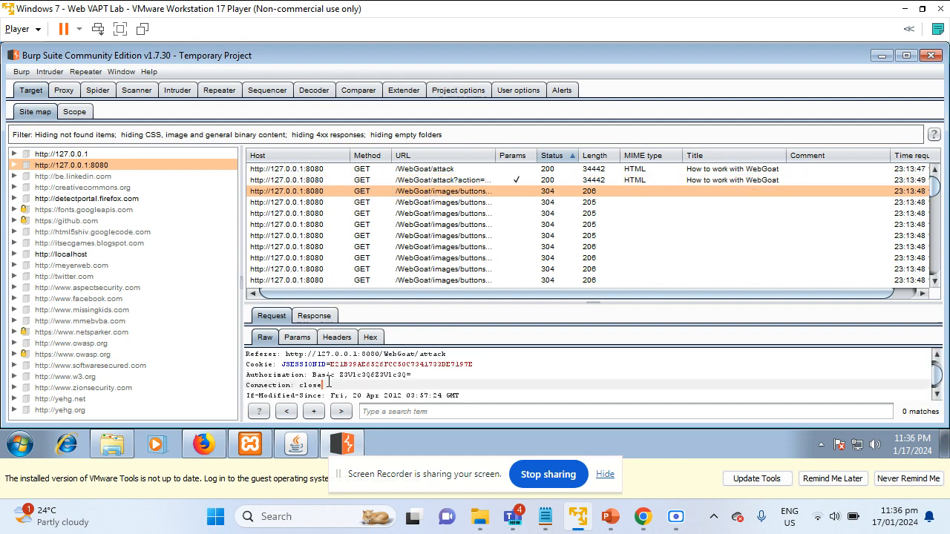
left_click_drag(413, 375, 245, 375)
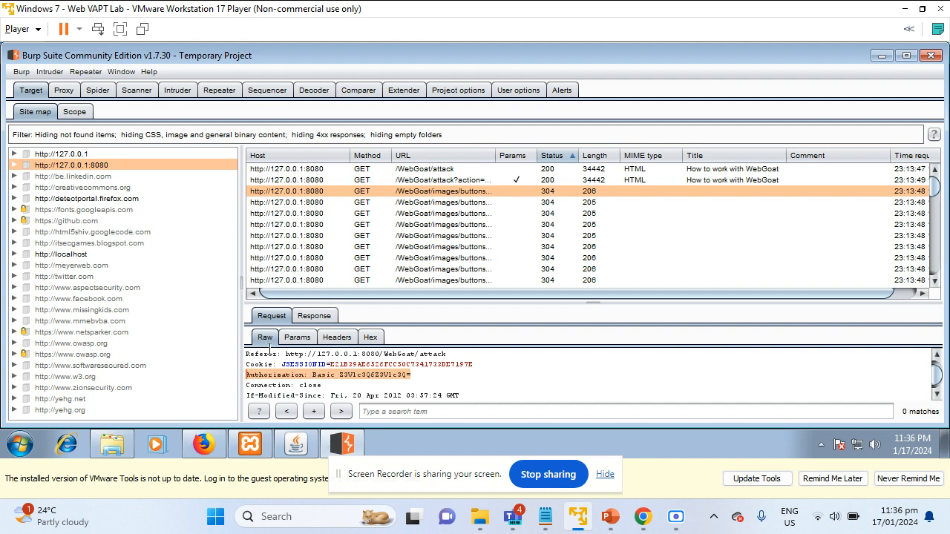
left_click(356, 203)
scroll(454, 383, "down", 2)
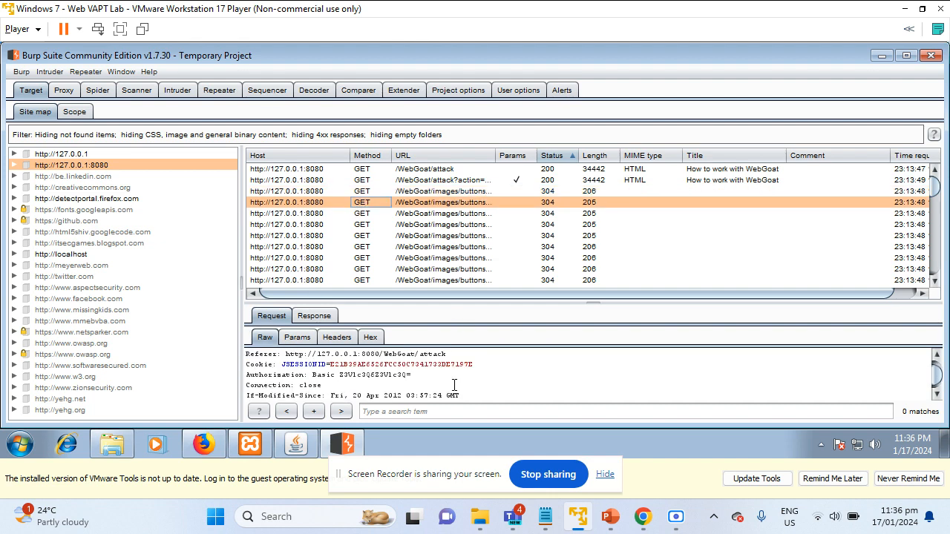
left_click_drag(413, 375, 245, 376)
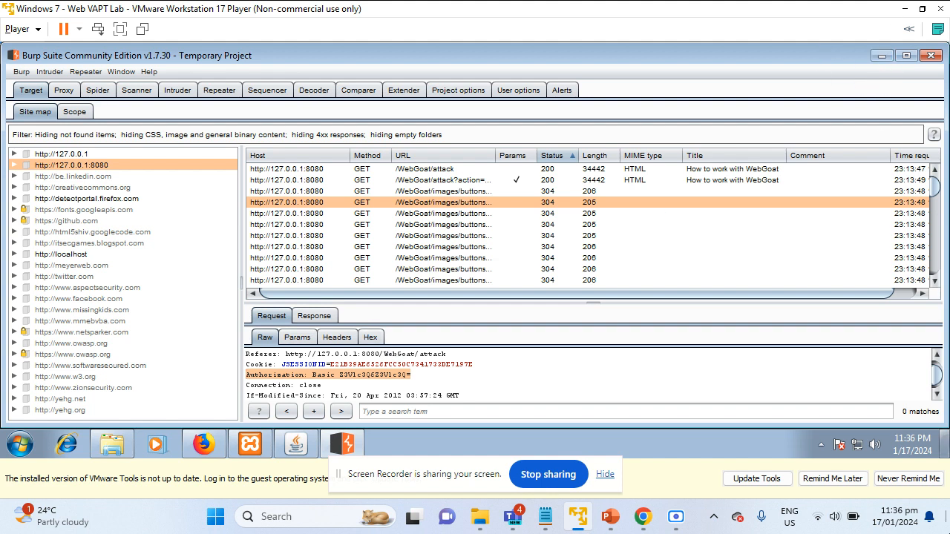
Return to the slide show, advance to slide 6 'Session Analysis', and reposition its window
left_click(613, 523)
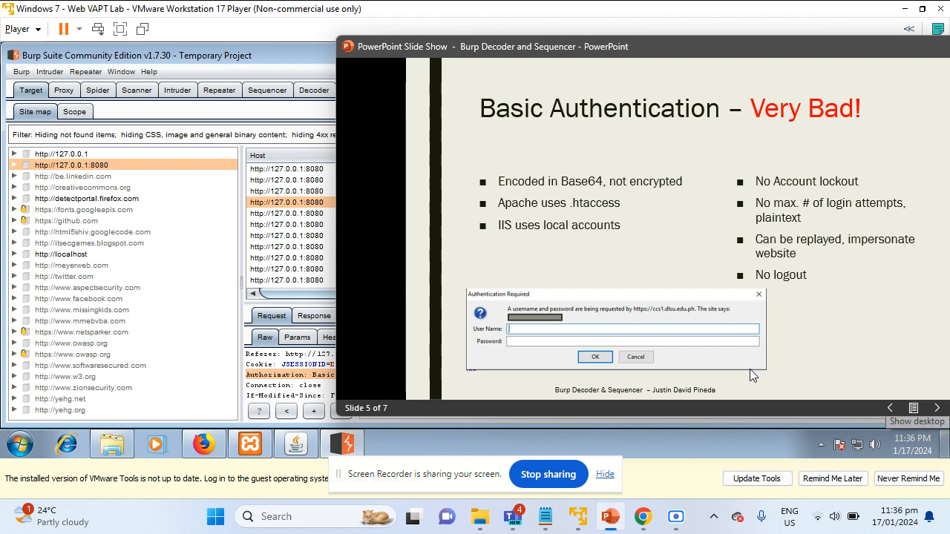
left_click(791, 206)
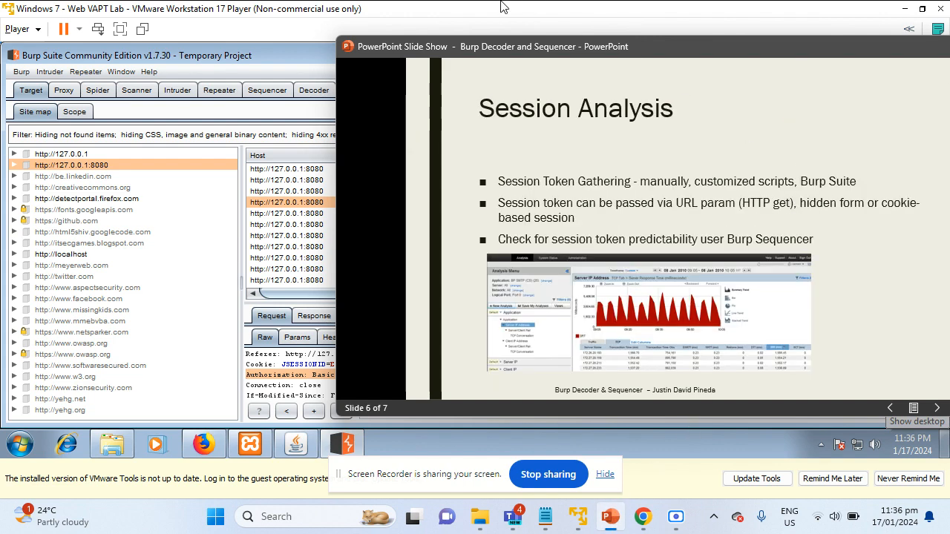
left_click_drag(503, 55, 311, 50)
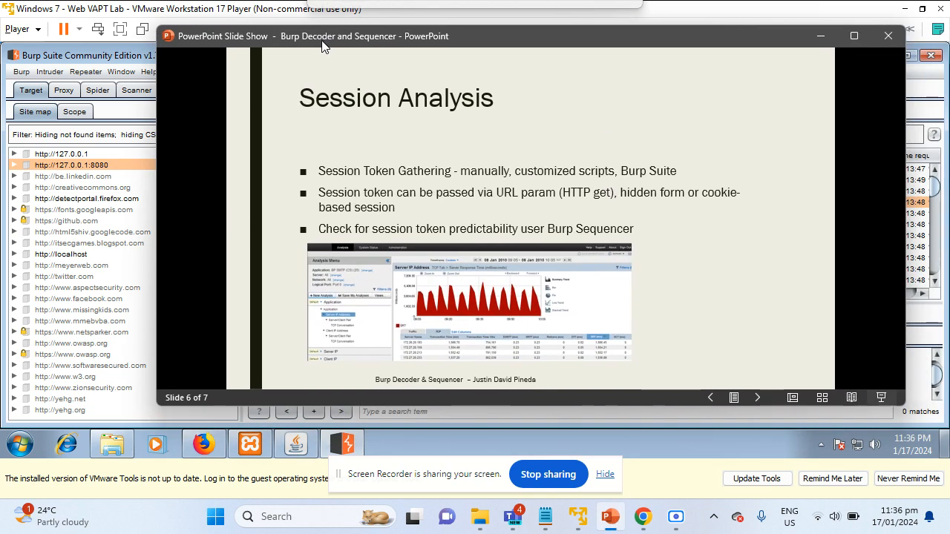
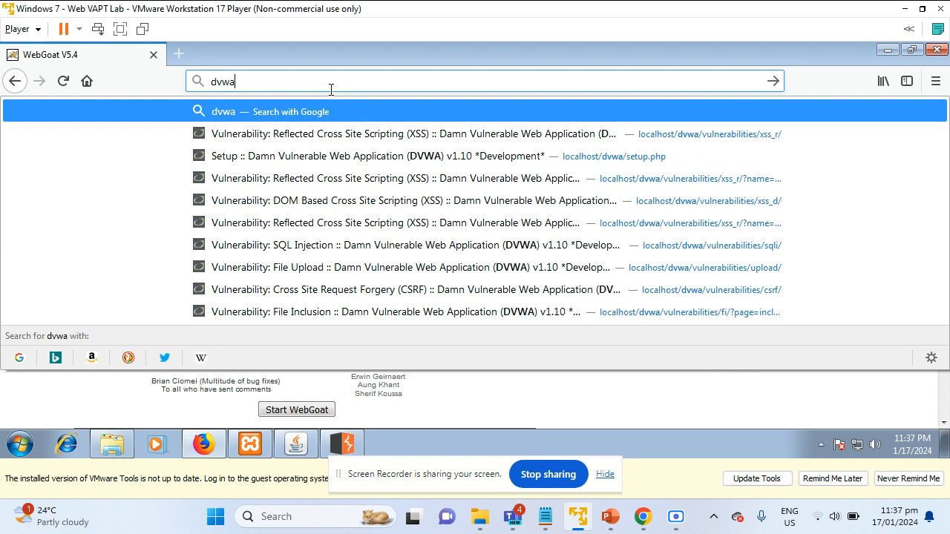
Load the DVWA login page at localhost/dvwa/login.php
key("Down")
key("End")
key("BackSpace")
key("BackSpace")
key("BackSpace")
key("BackSpace")
key("BackSpace")
key("BackSpace")
key("BackSpace")
key("BackSpace")
key("BackSpace")
key("BackSpace")
key("BackSpace")
key("BackSpace")
key("BackSpace")
key("BackSpace")
key("BackSpace")
key("BackSpace")
key("BackSpace")
key("BackSpace")
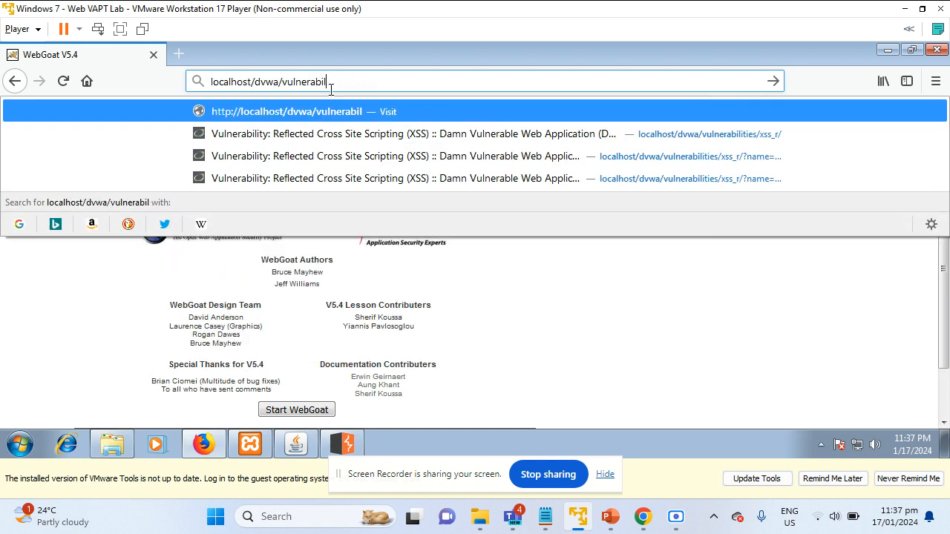
key("BackSpace")
key("BackSpace")
key("BackSpace")
key("BackSpace")
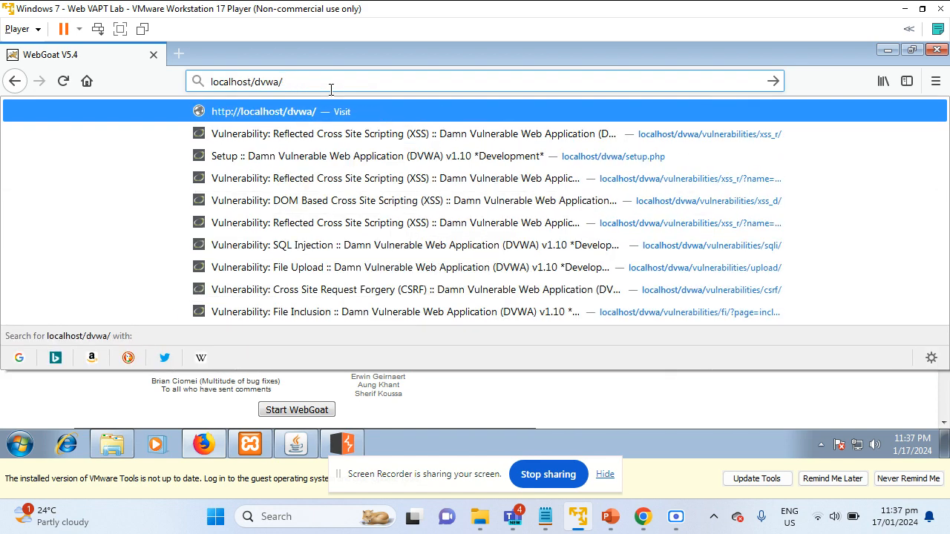
type("lo")
key("Down")
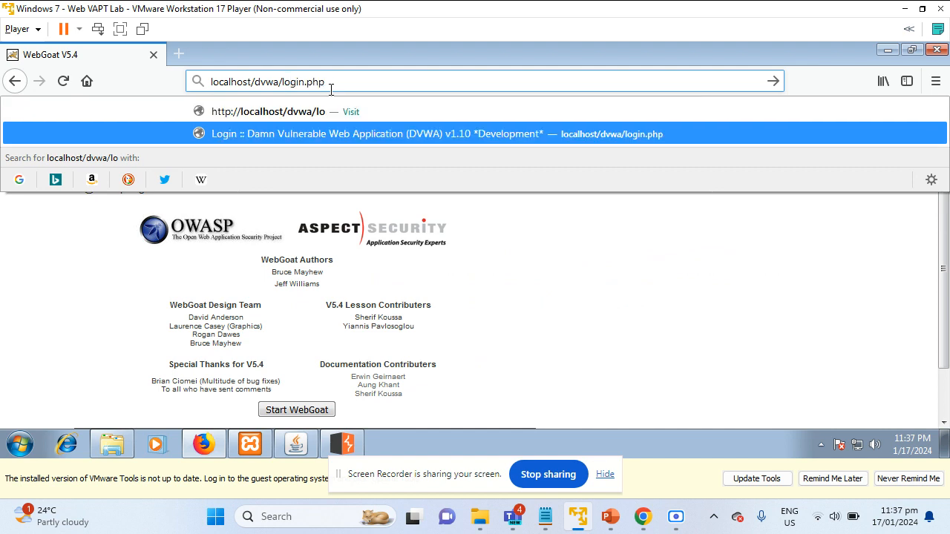
key("Return")
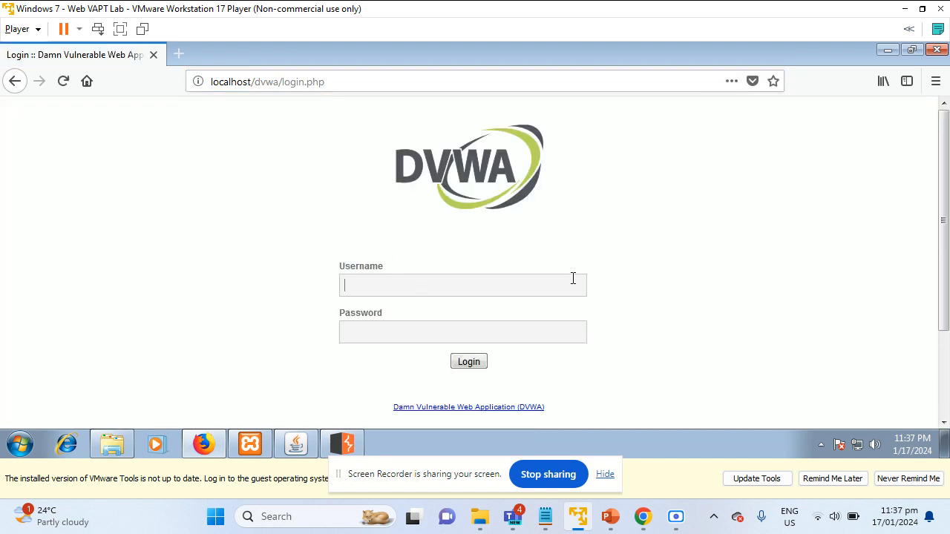
Log in to DVWA as admin and decline saving the login in Firefox
type("admin")
key("Return")
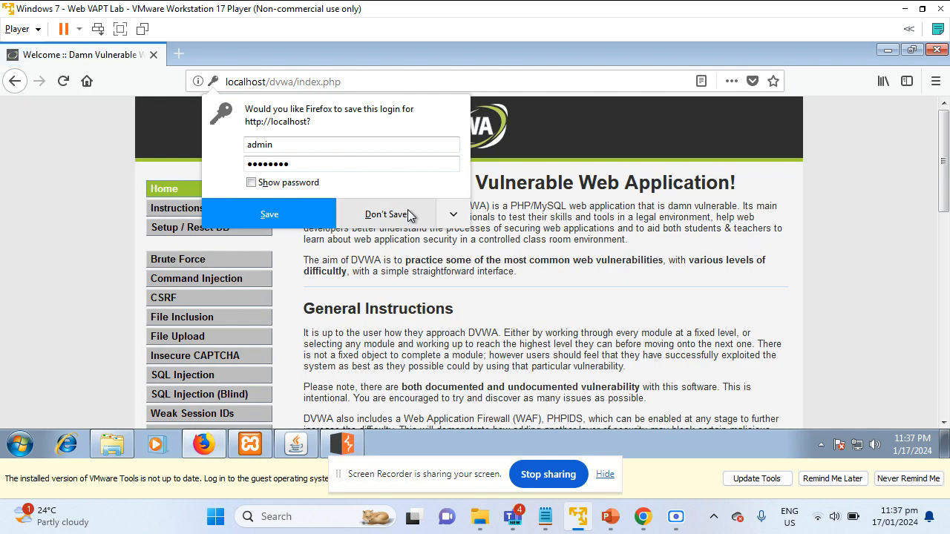
left_click(409, 214)
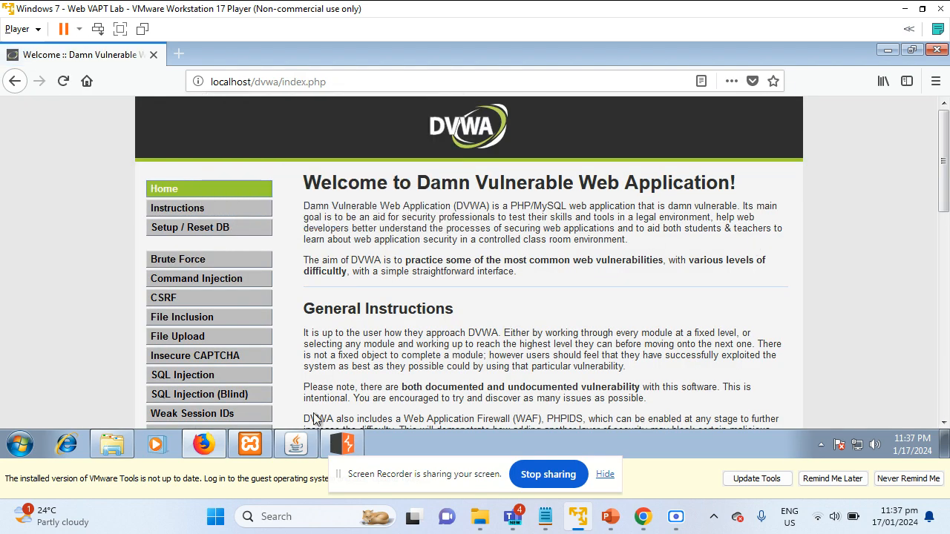
Open the DVWA Security settings page from the sidebar
scroll(424, 204, "down", 2)
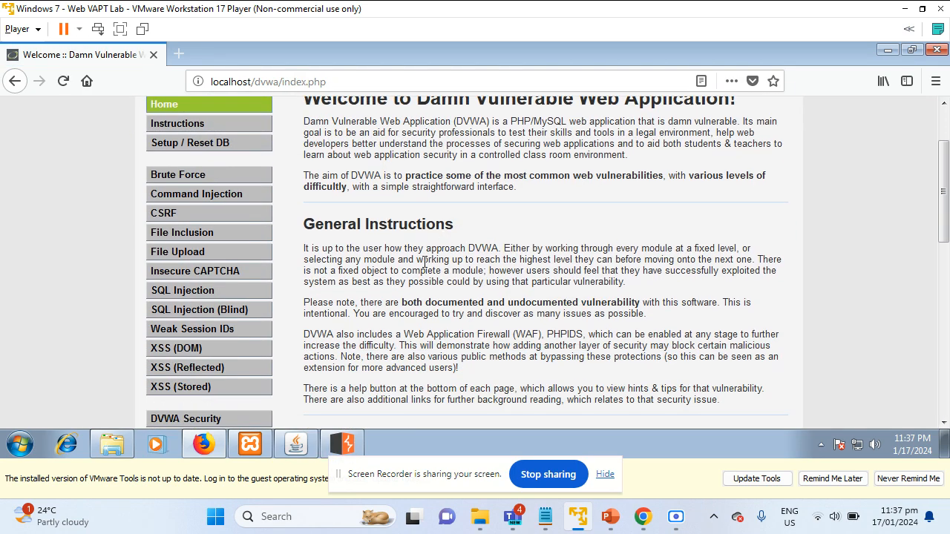
scroll(477, 276, "up", 2)
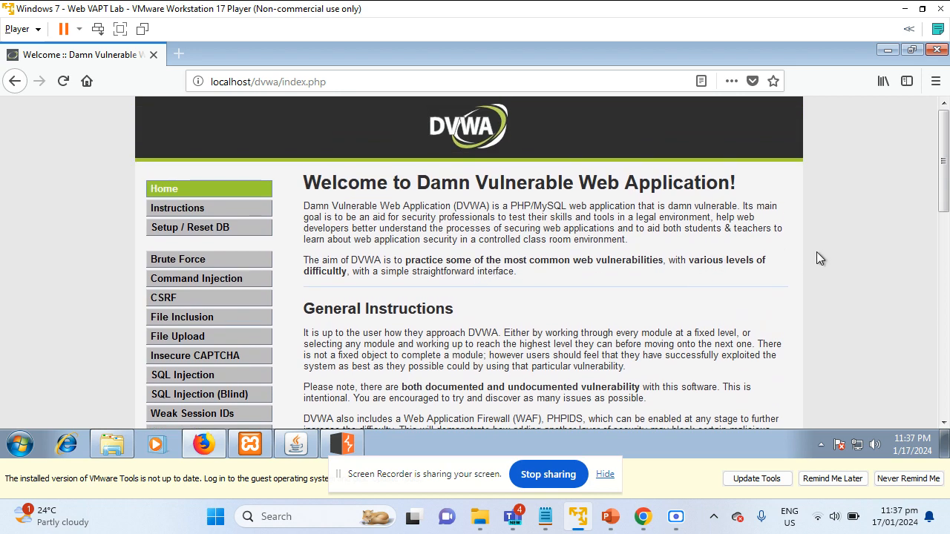
scroll(817, 252, "down", 6)
scroll(842, 275, "down", 6)
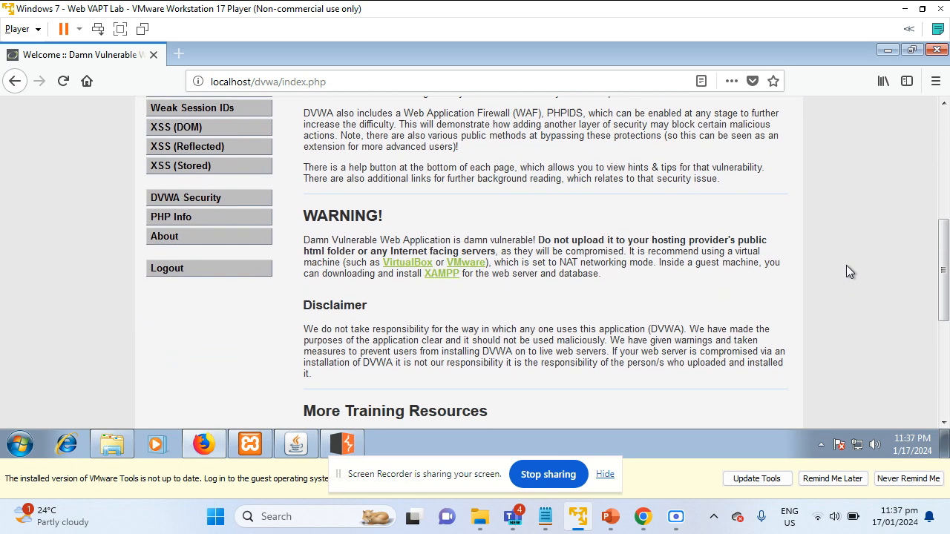
scroll(765, 364, "up", 6)
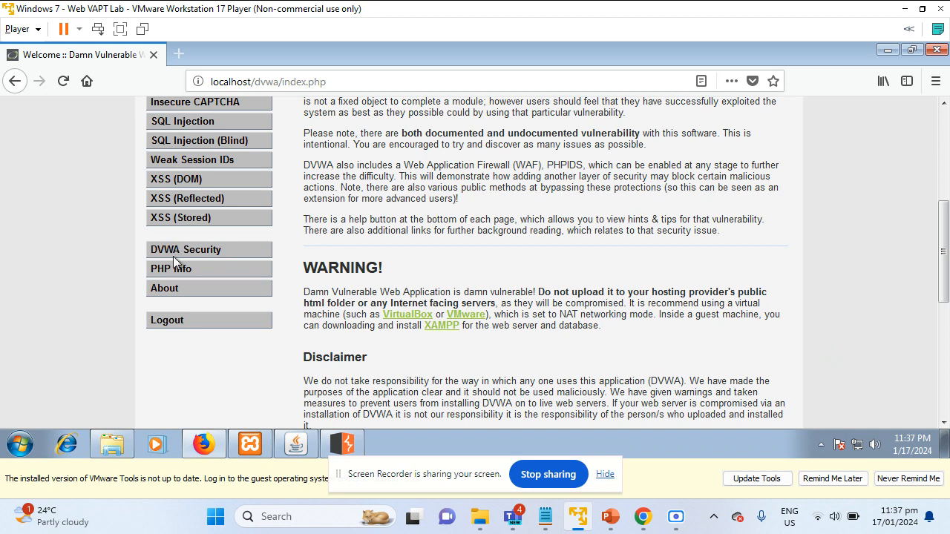
left_click(192, 251)
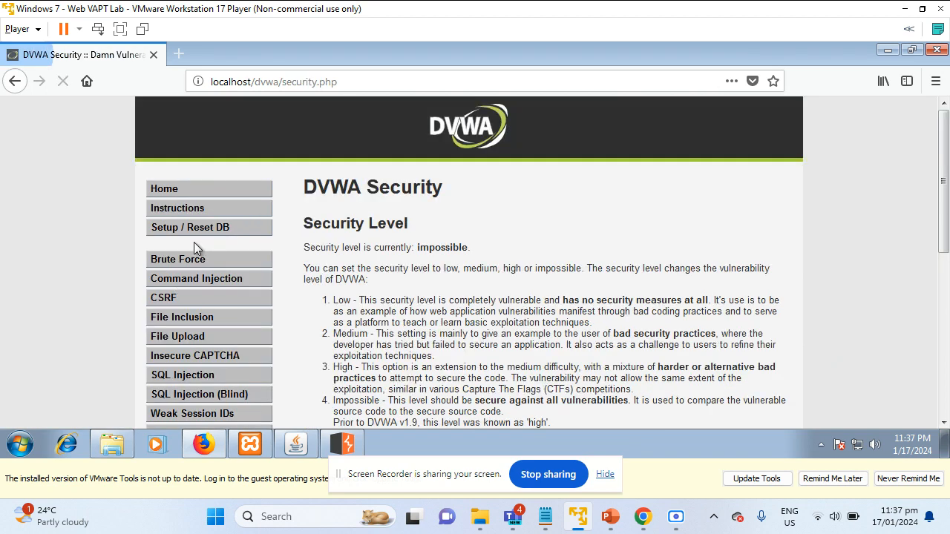
scroll(91, 239, "down", 2)
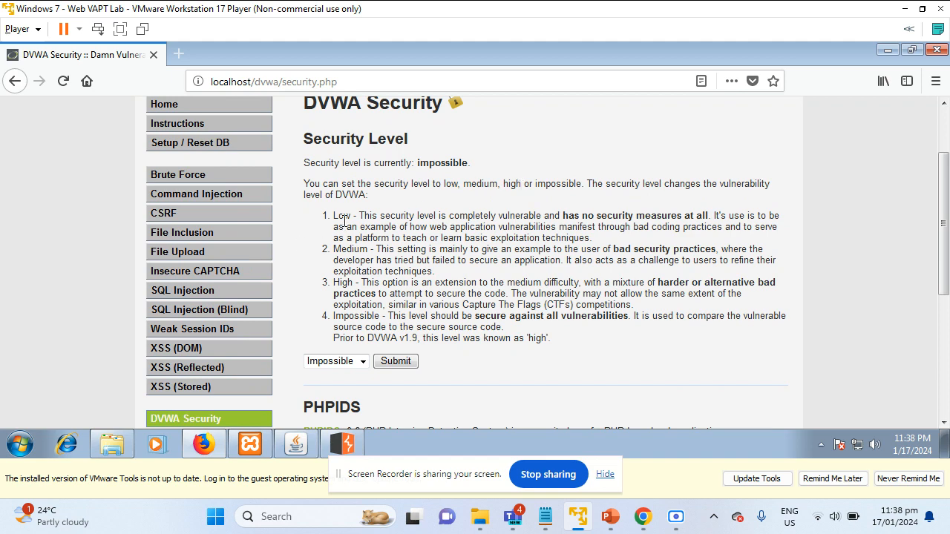
left_click_drag(343, 216, 418, 247)
left_click(365, 254)
left_click_drag(350, 294, 421, 316)
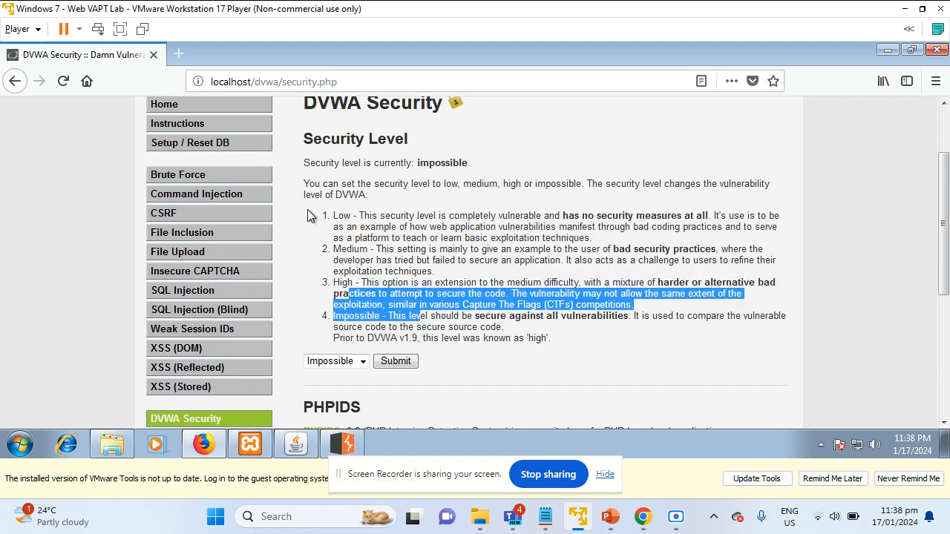
left_click_drag(367, 224, 408, 217)
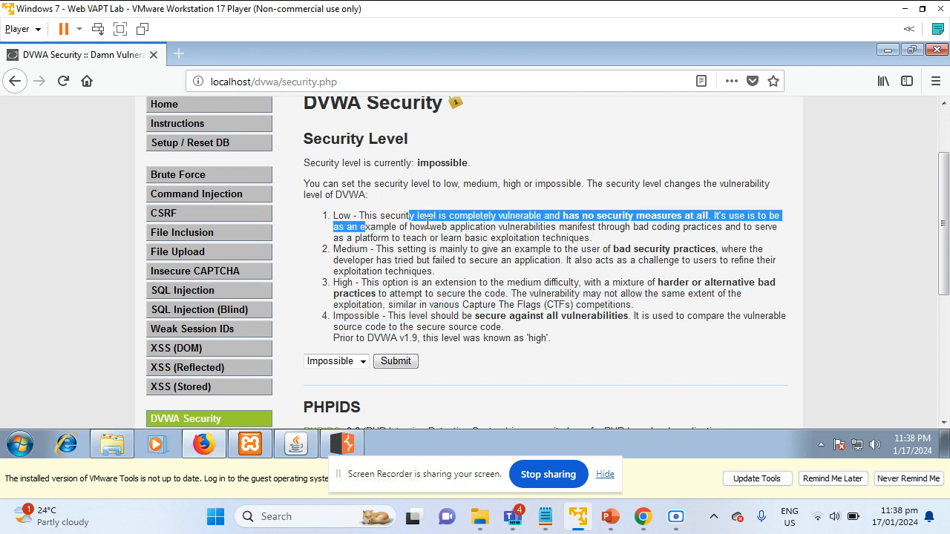
left_click(630, 226)
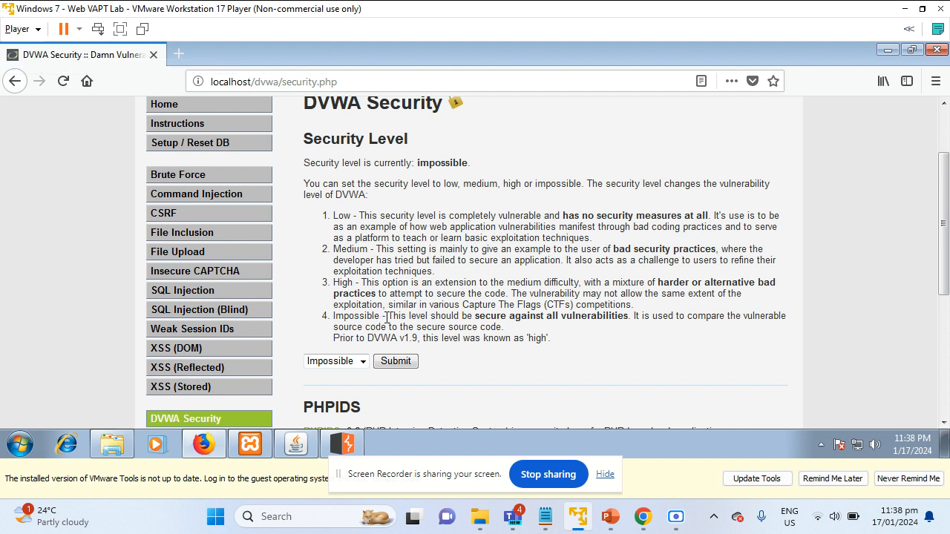
left_click_drag(387, 318, 609, 338)
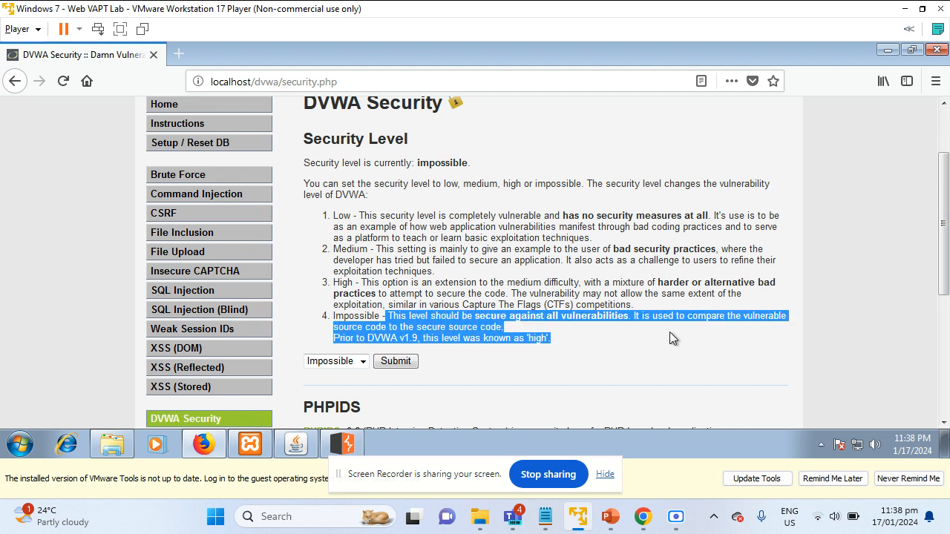
left_click_drag(670, 332, 692, 316)
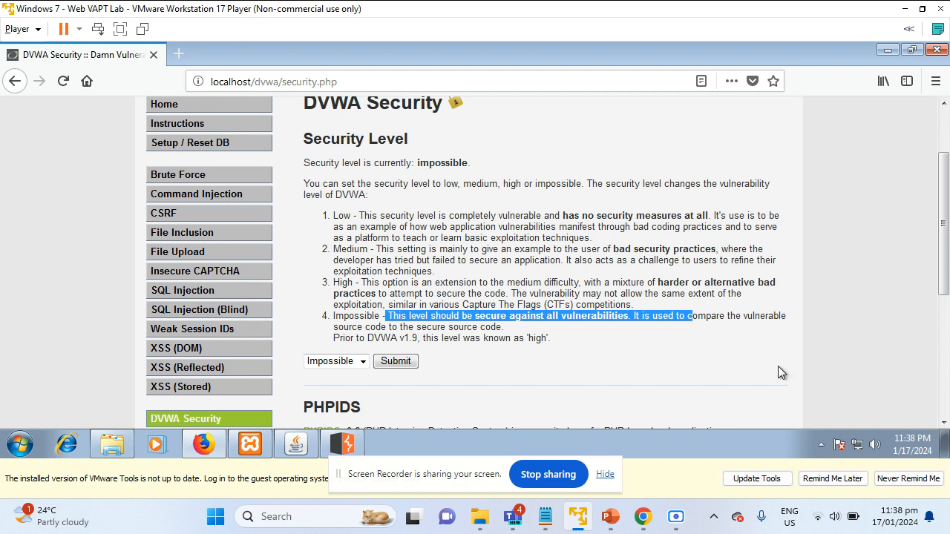
scroll(618, 297, "down", 2)
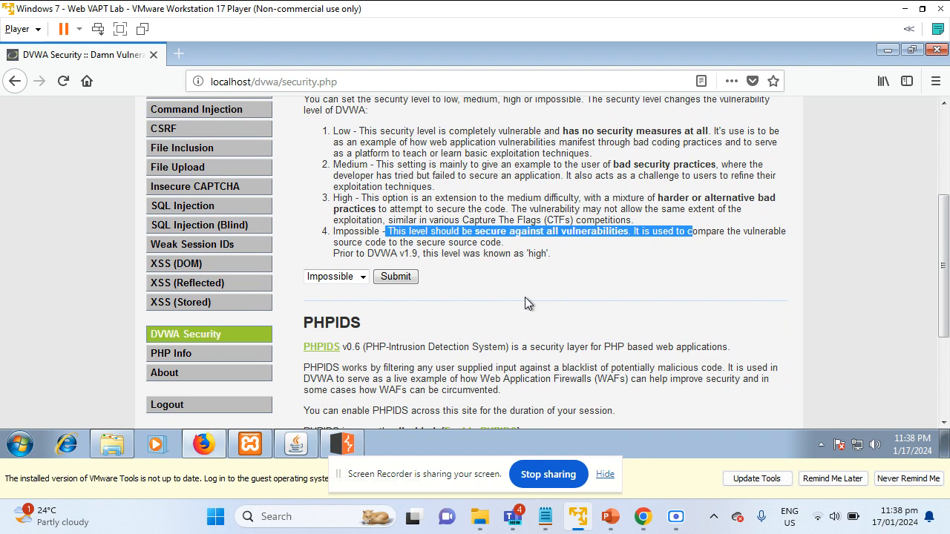
scroll(523, 297, "up", 2)
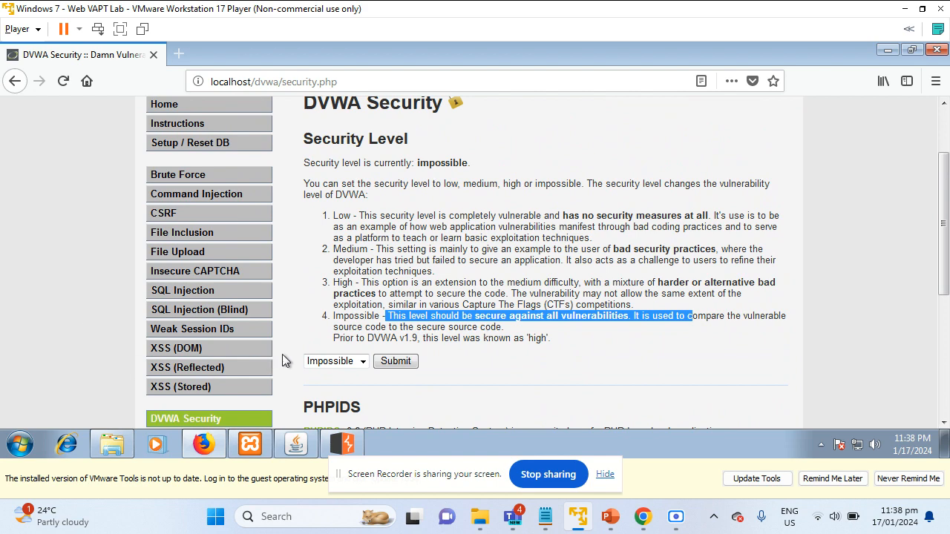
Set the DVWA security level to Low and submit it
left_click(331, 360)
left_click(346, 296)
left_click(395, 362)
scroll(528, 329, "down", 3)
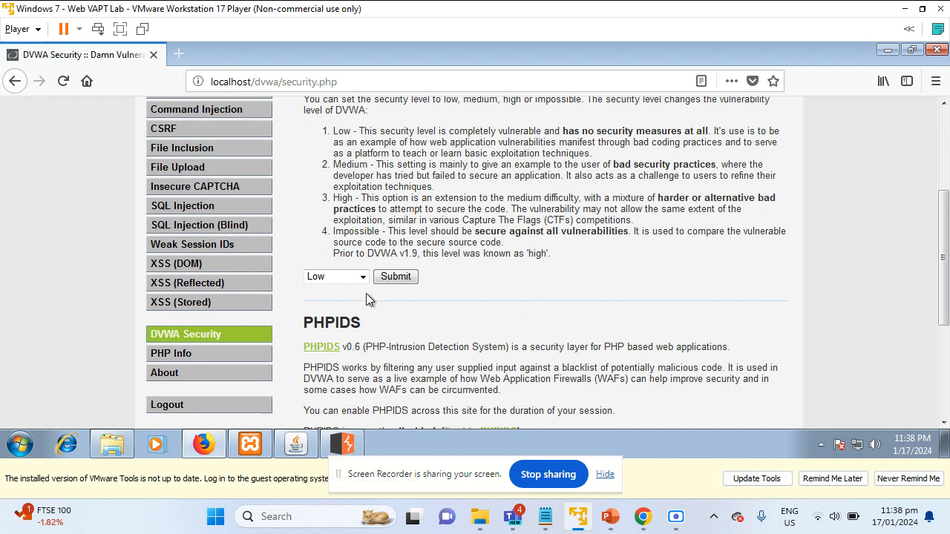
left_click(393, 278)
scroll(271, 330, "down", 2)
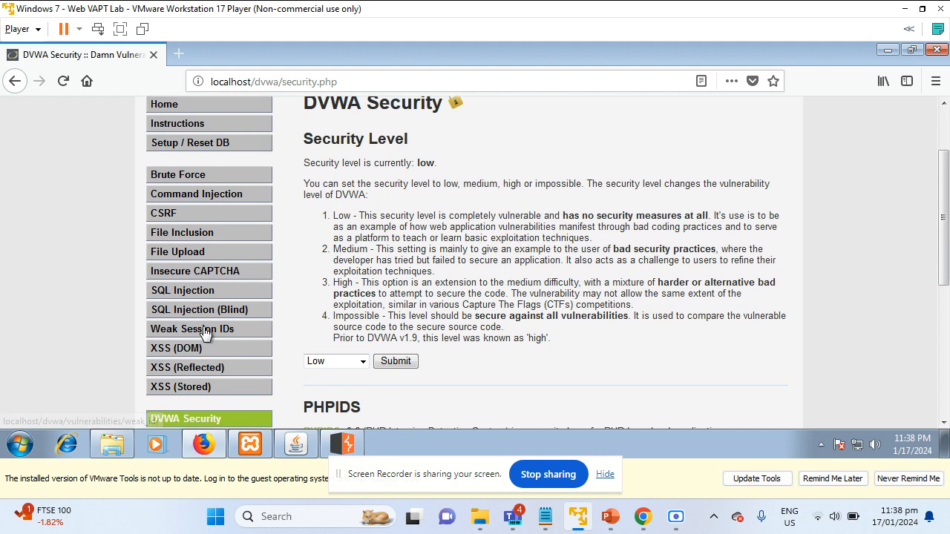
Open the Weak Session IDs page and highlight its description of the new session cookie
left_click(197, 331)
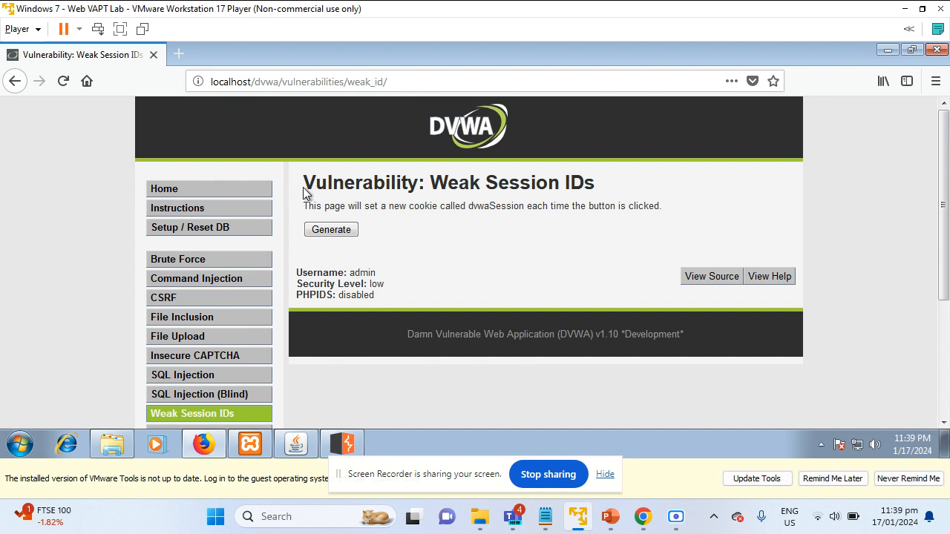
left_click_drag(312, 184, 528, 207)
left_click(393, 207)
left_click_drag(348, 209, 683, 212)
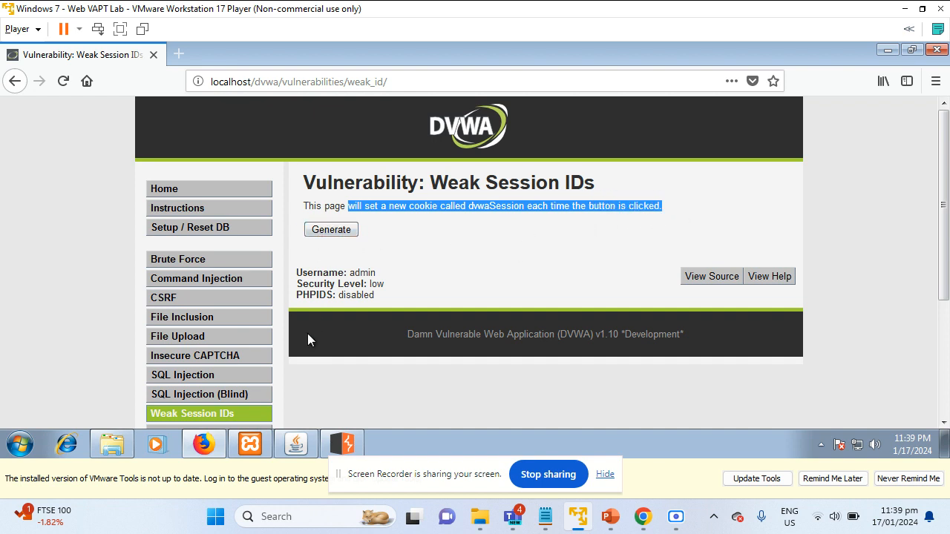
In Burp Suite, turn Proxy interception on
mouse_move(348, 448)
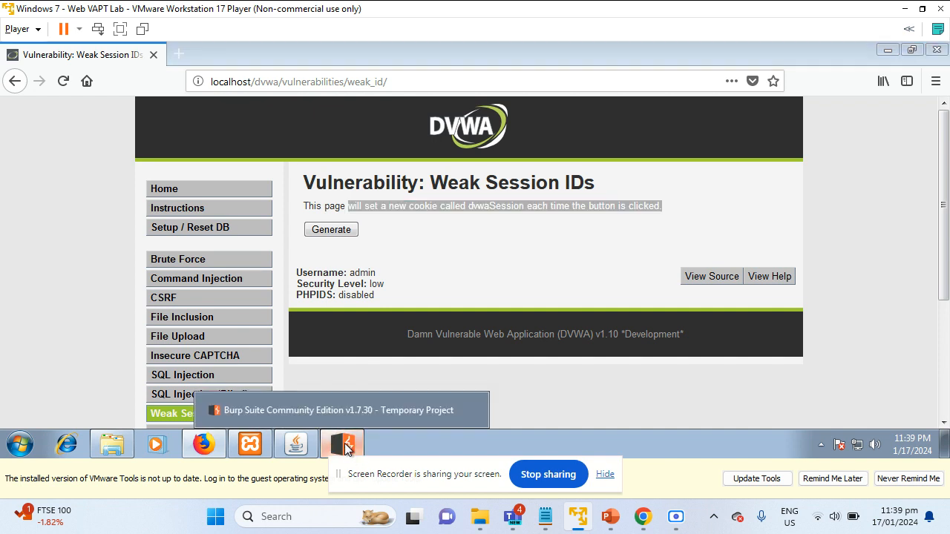
left_click(348, 447)
left_click(204, 154)
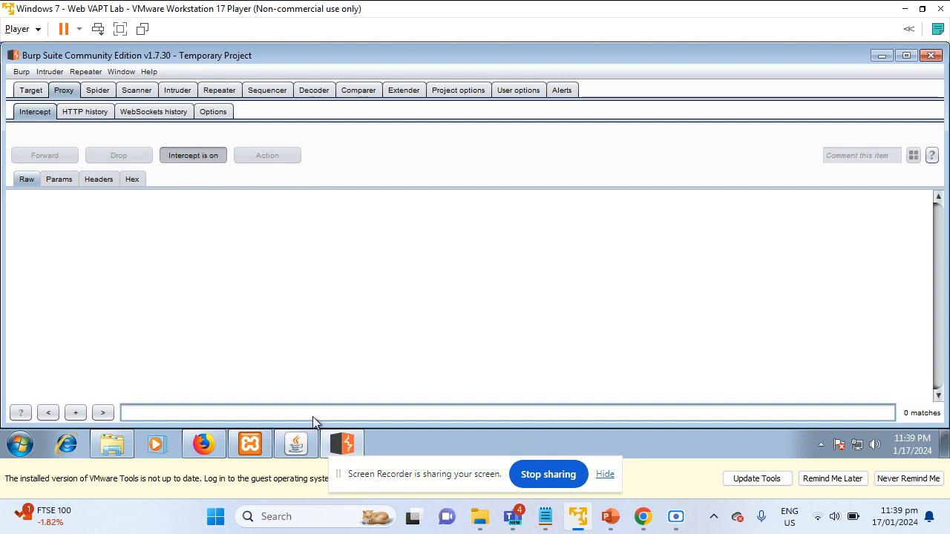
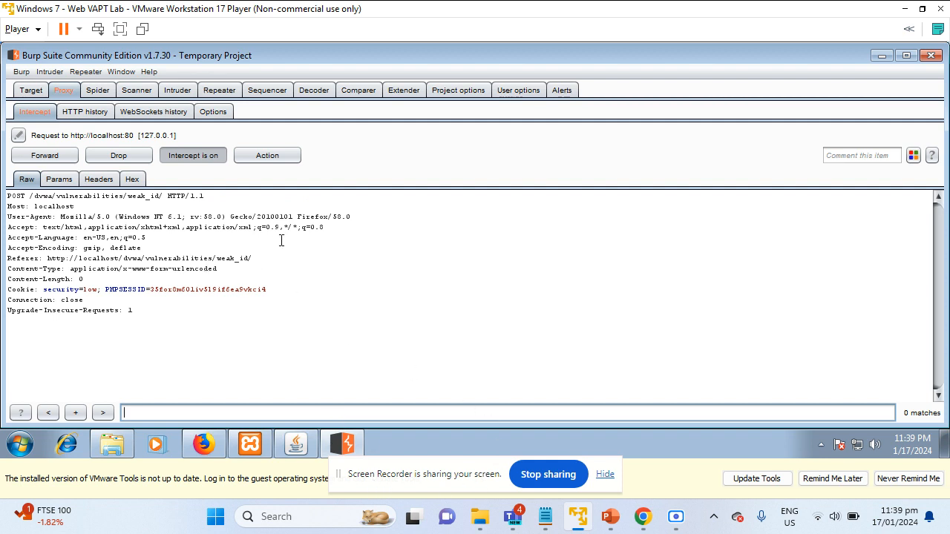
Open the context menu on the intercepted weak_id POST request to reach Send to Sequencer
right_click(208, 250)
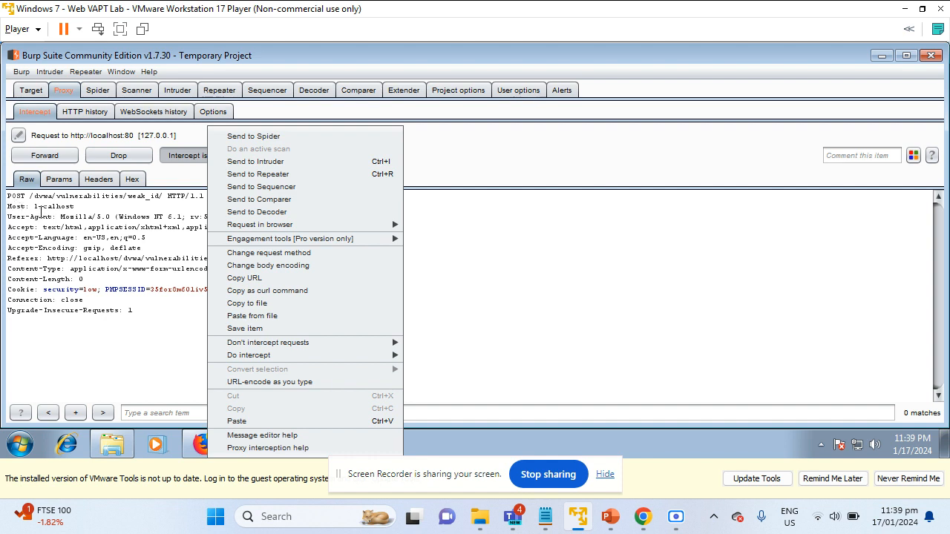
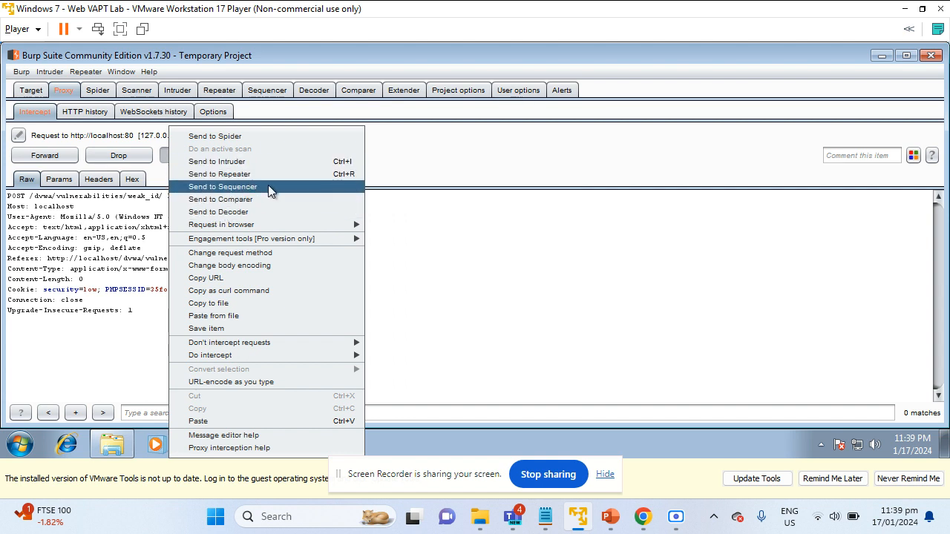
Send the intercepted weak_id POST request to the Sequencer
left_click(280, 187)
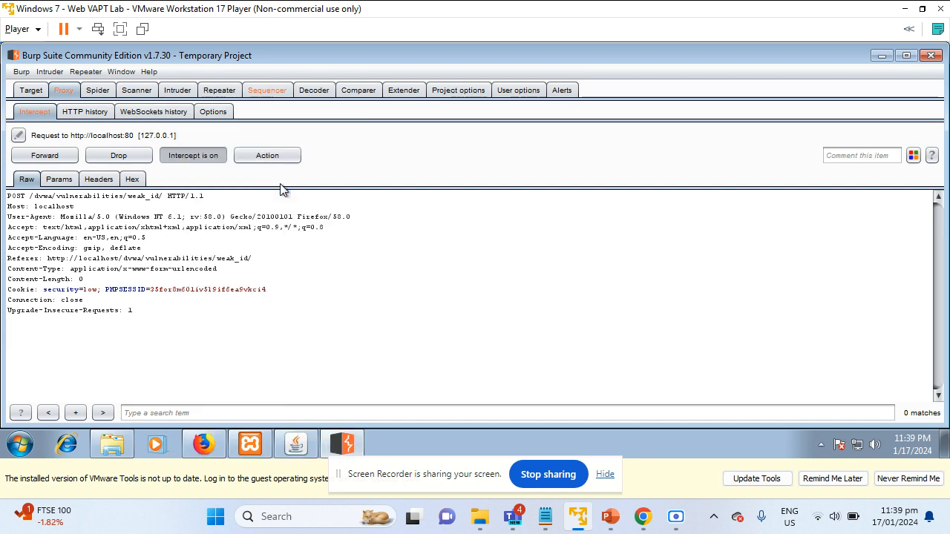
Start a Sequencer live capture of session tokens from the weak_id request
left_click(269, 90)
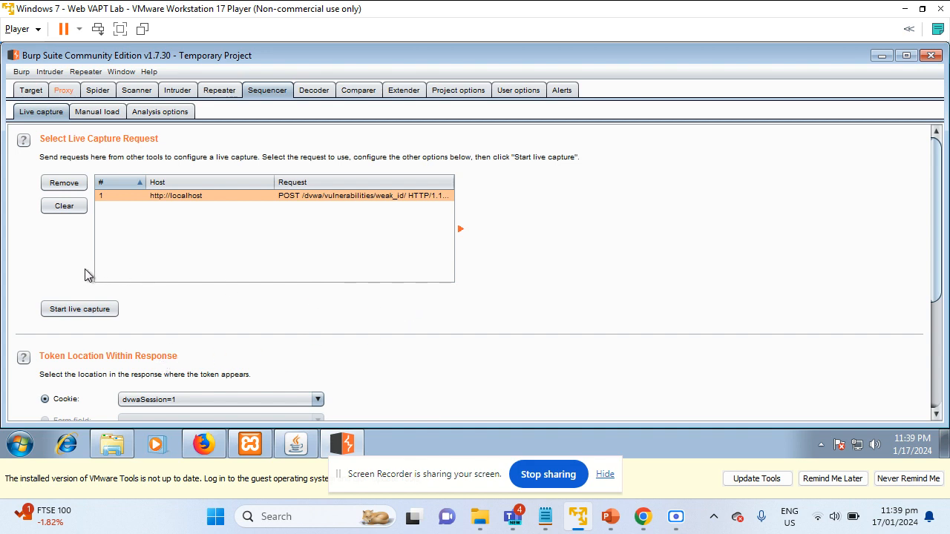
left_click(76, 310)
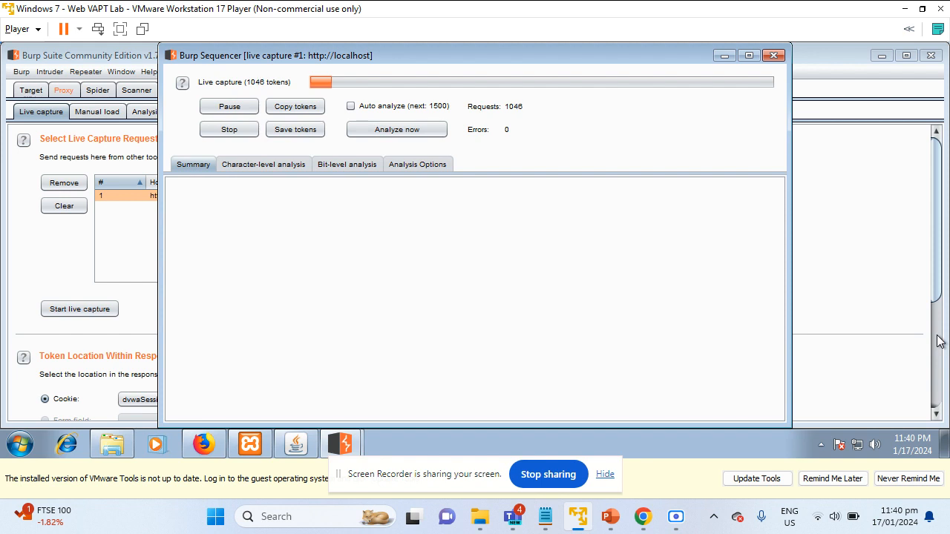
Stop and confirm ending the live capture at 1166 requests
left_click(230, 129)
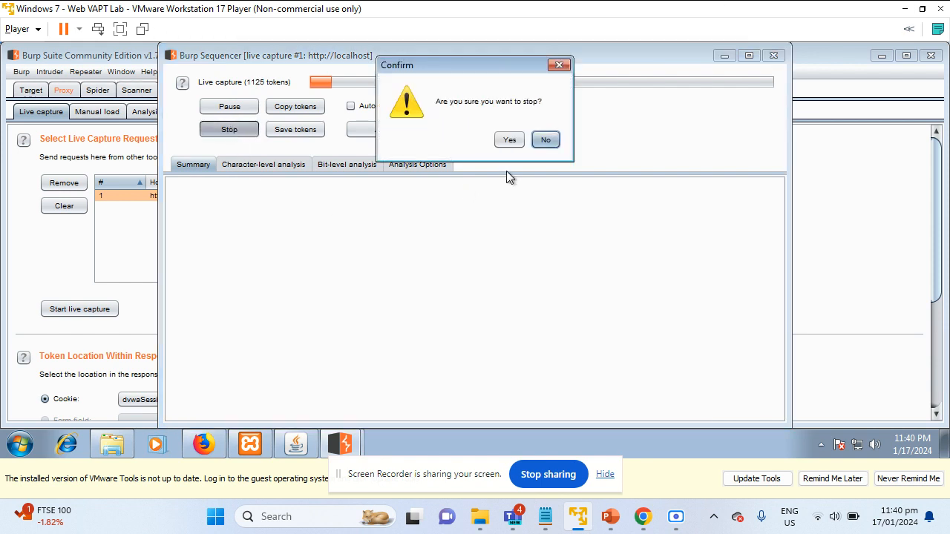
left_click(510, 140)
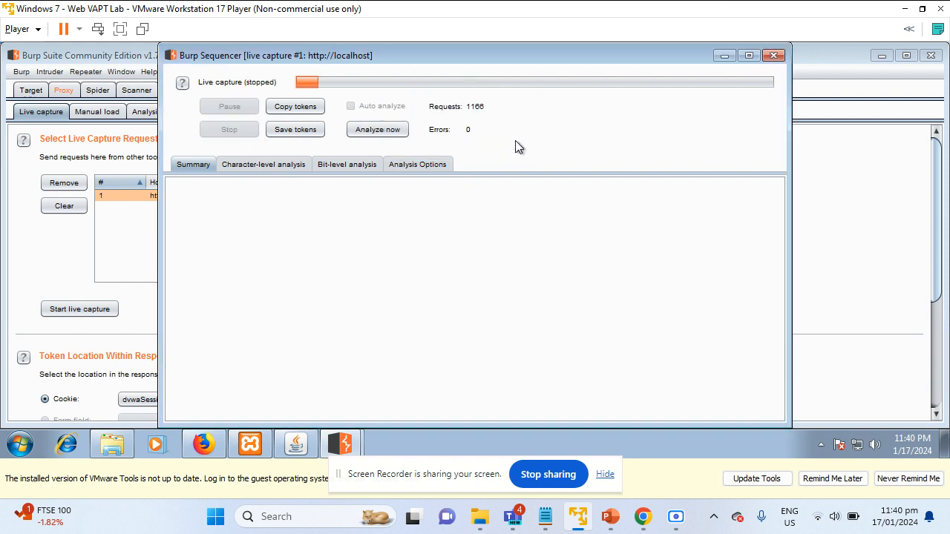
Analyse the tokens and review Character-level, Bit-level, Analysis Options and the Summary results
left_click(359, 132)
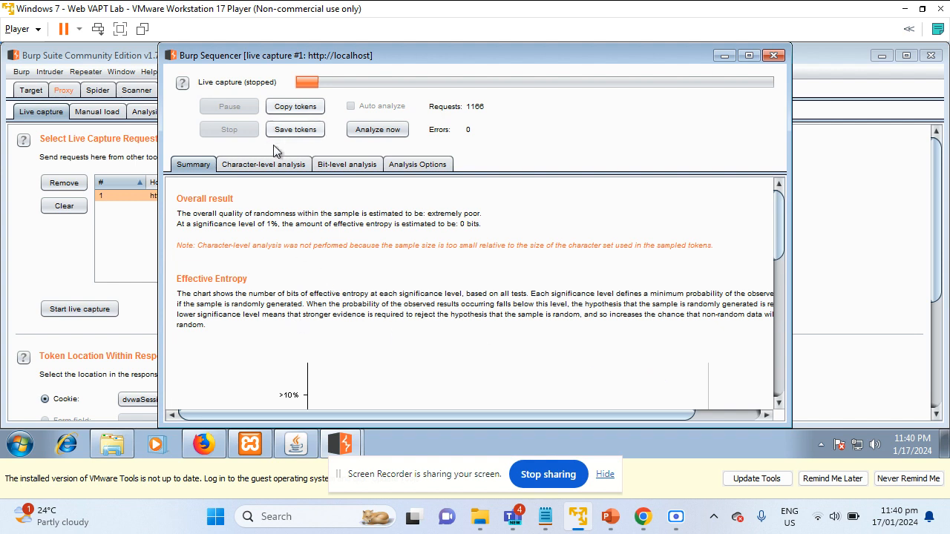
left_click(279, 165)
left_click(349, 165)
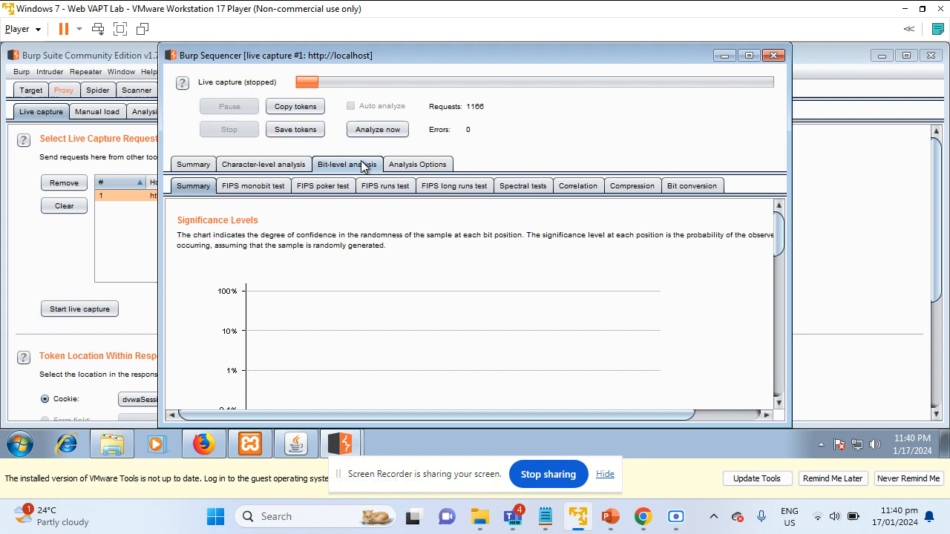
left_click(420, 165)
left_click(198, 166)
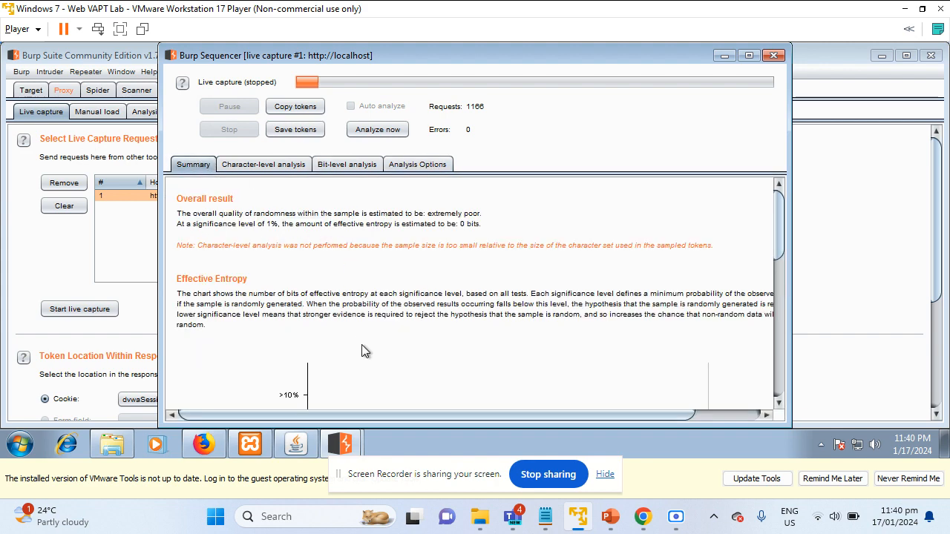
scroll(394, 348, "down", 5)
scroll(406, 349, "up", 2)
scroll(404, 356, "down", 2)
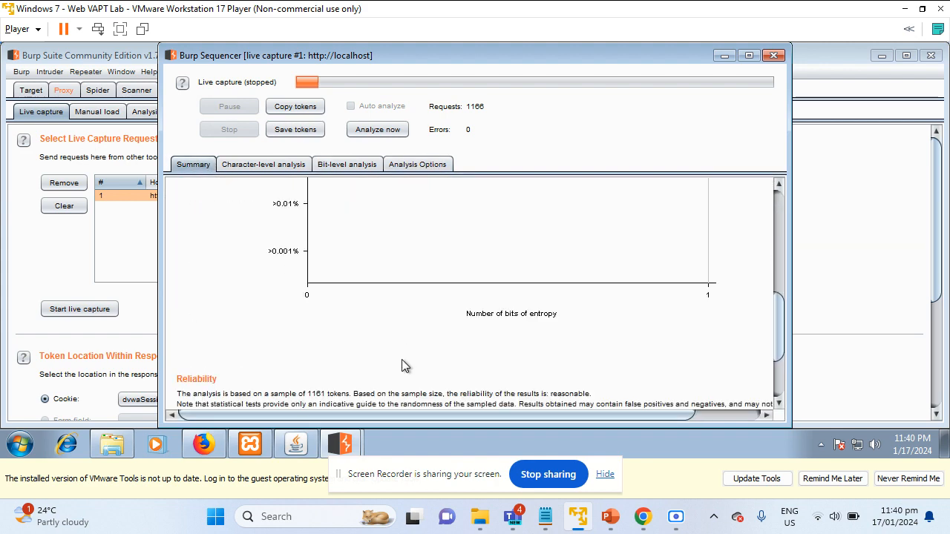
scroll(403, 363, "up", 6)
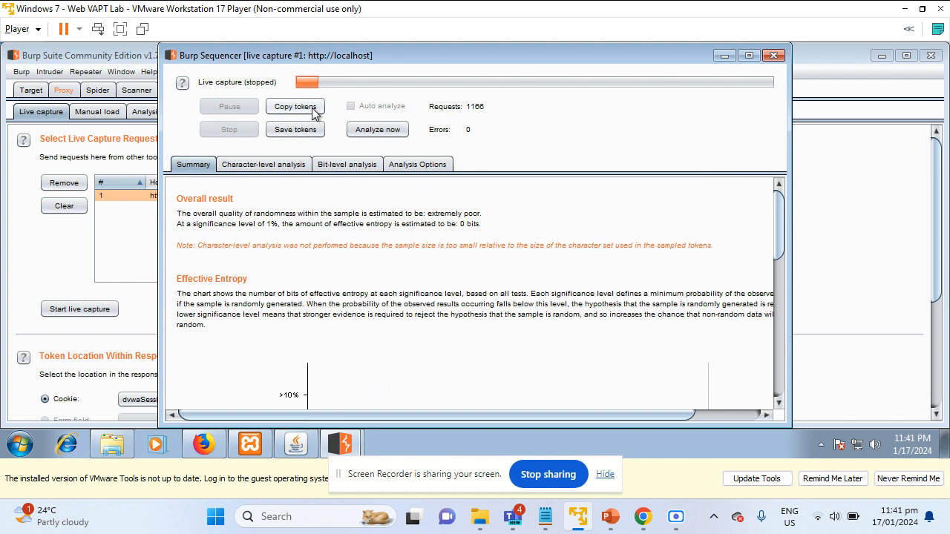
Open Notepad and paste the captured tokens into a new document
left_click(19, 443)
type("note")
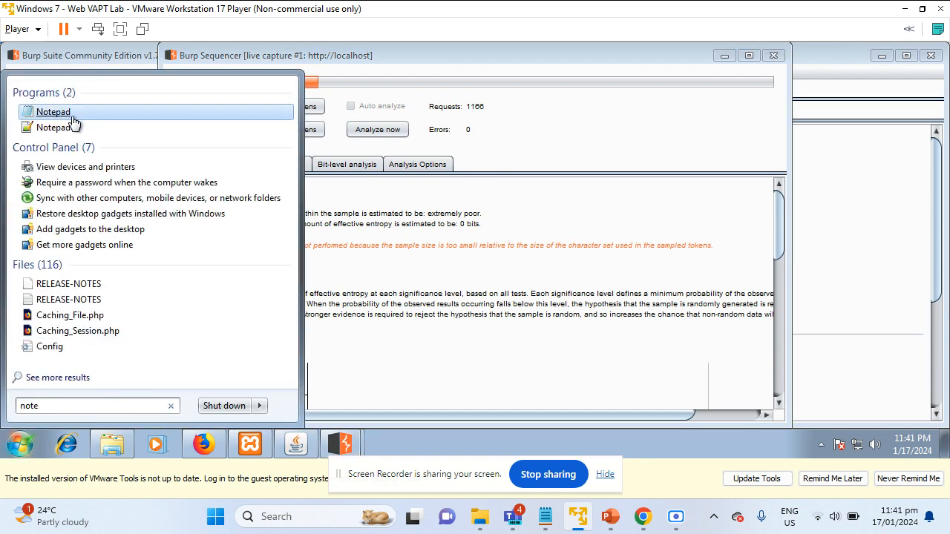
left_click(71, 113)
key("ctrl+v")
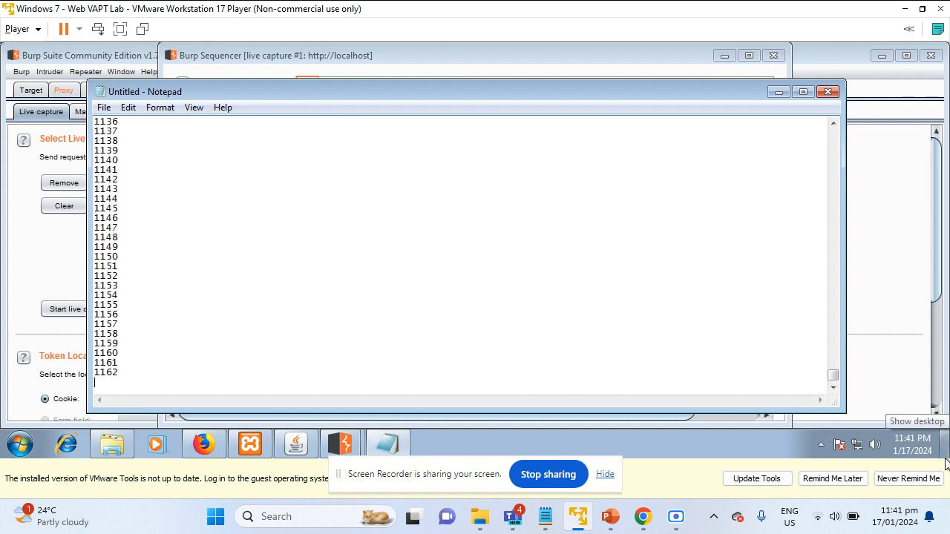
Browse the sequential token numbers up to 1162, then minimise Notepad
left_click_drag(840, 377, 854, 103)
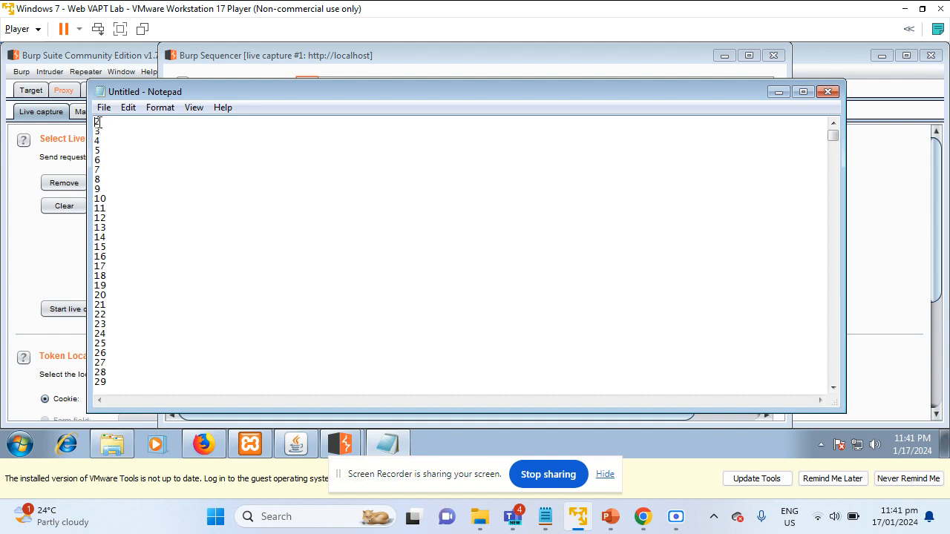
left_click_drag(95, 120, 154, 415)
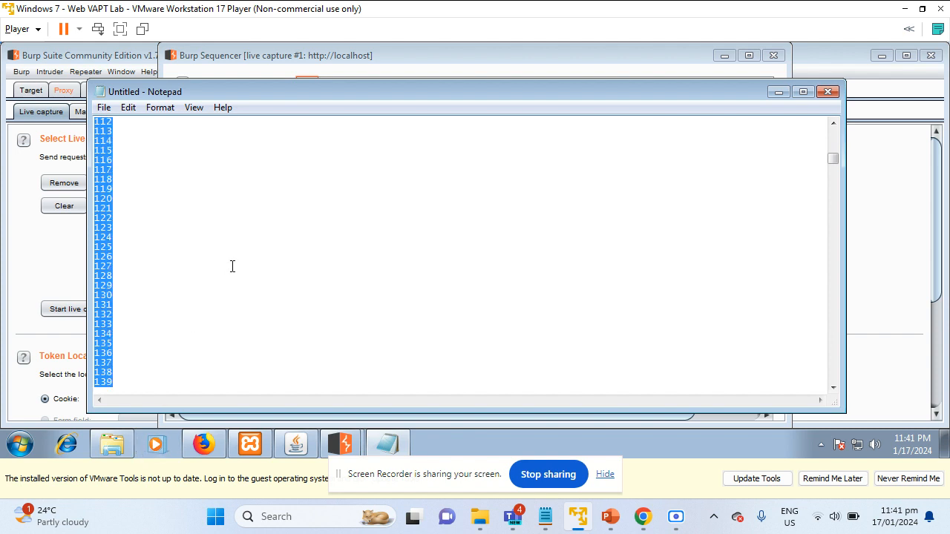
scroll(245, 297, "down", 1)
scroll(249, 335, "up", 1)
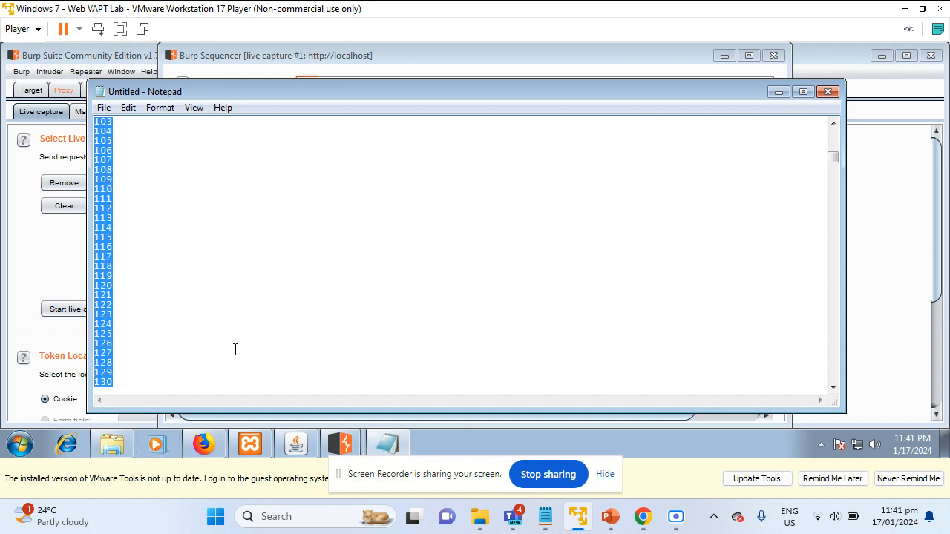
scroll(230, 371, "down", 12)
scroll(285, 294, "down", 20)
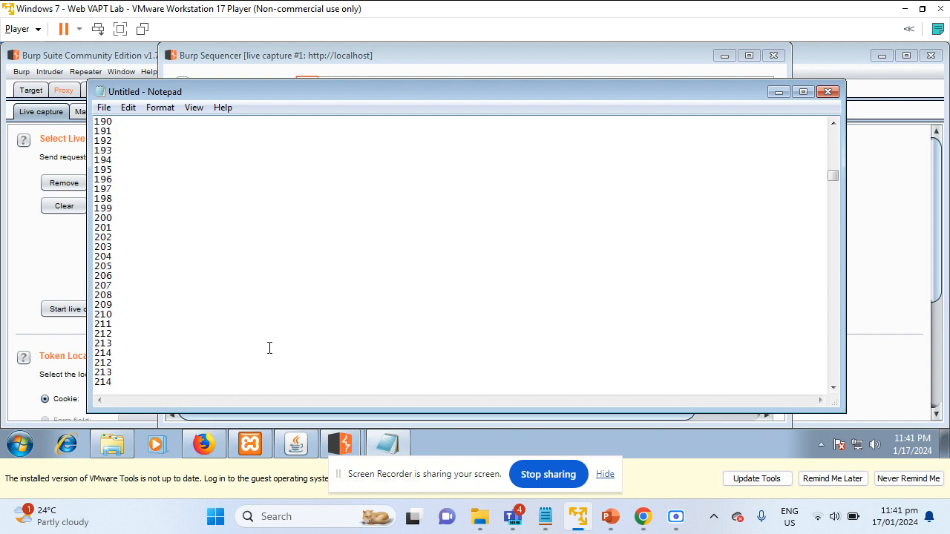
scroll(446, 341, "down", 5)
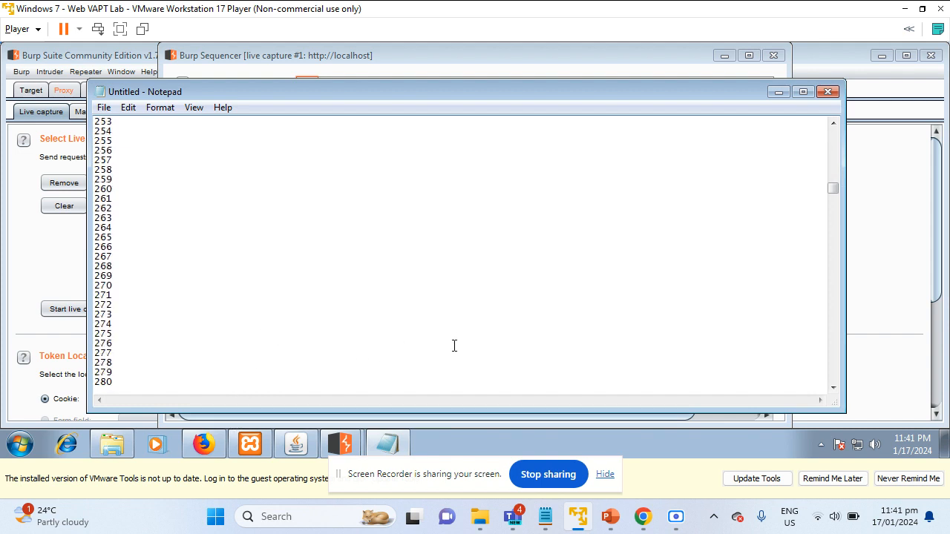
scroll(455, 346, "down", 20)
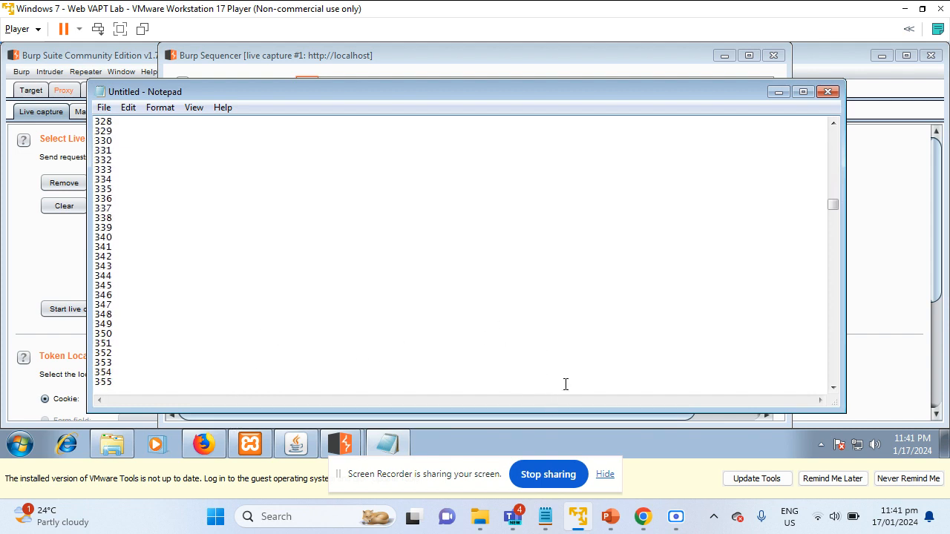
scroll(593, 381, "down", 10)
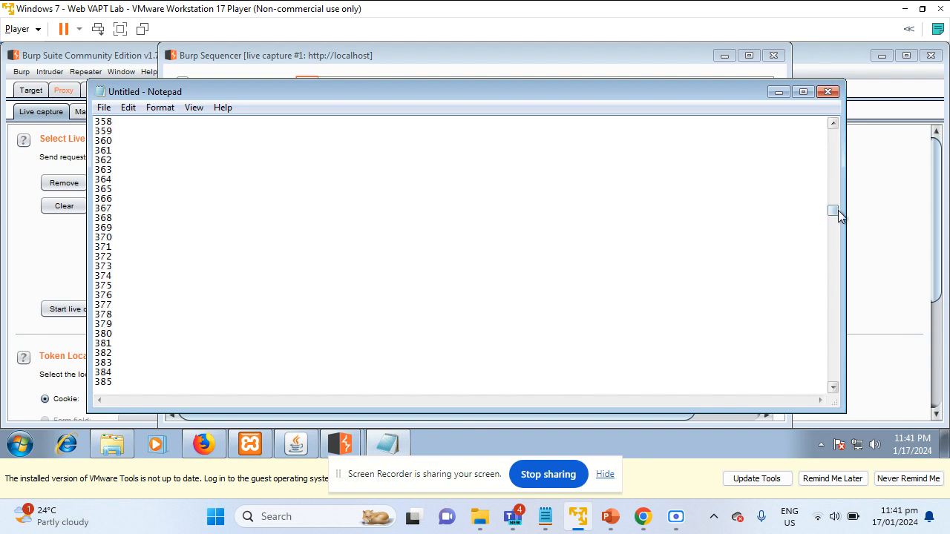
mouse_move(838, 210)
left_mouse_down()
mouse_move(839, 378)
mouse_move(839, 209)
left_mouse_up()
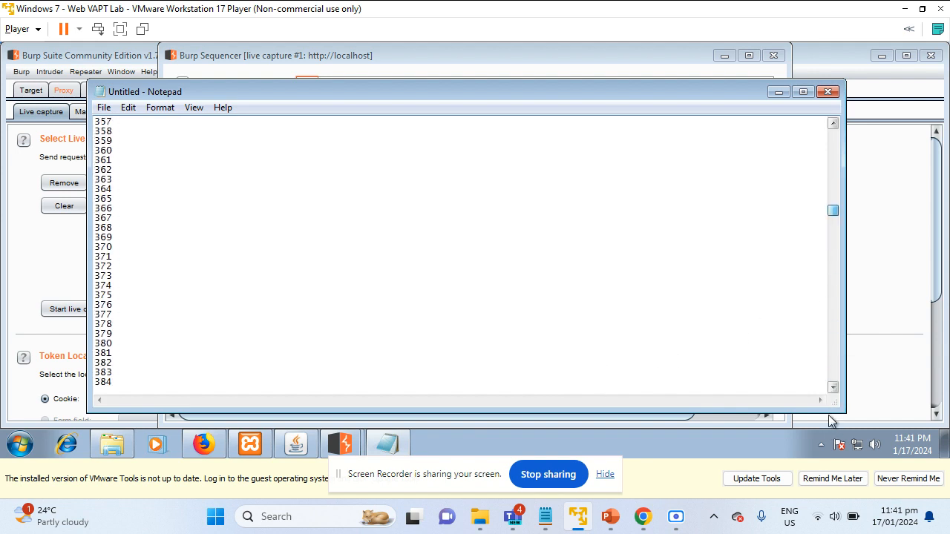
left_click(778, 92)
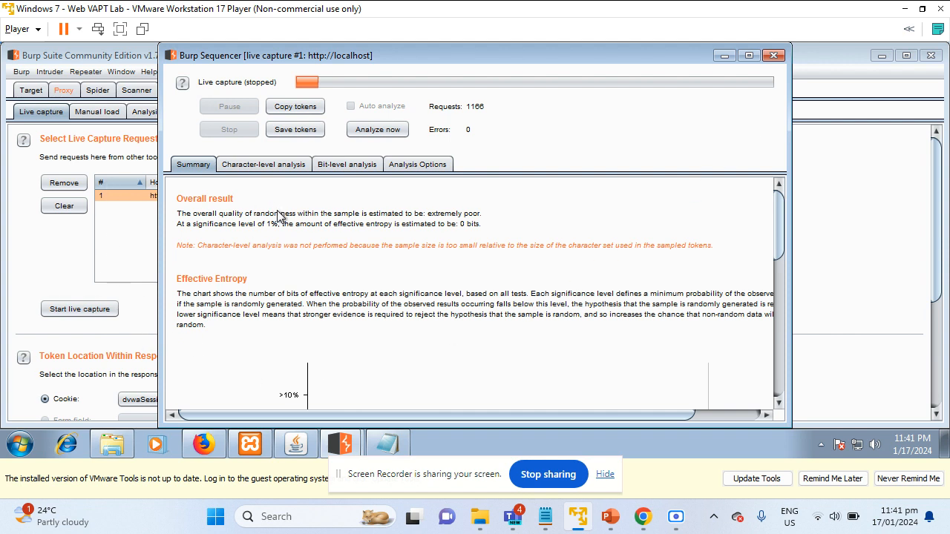
Close the Sequencer results window and turn Proxy interception off
left_click(773, 55)
left_click(64, 90)
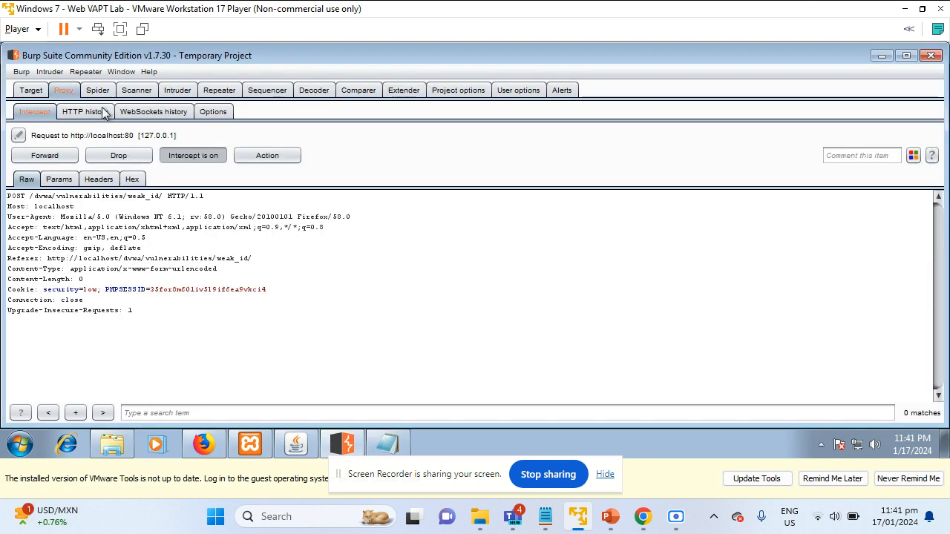
left_click(199, 158)
mouse_move(202, 444)
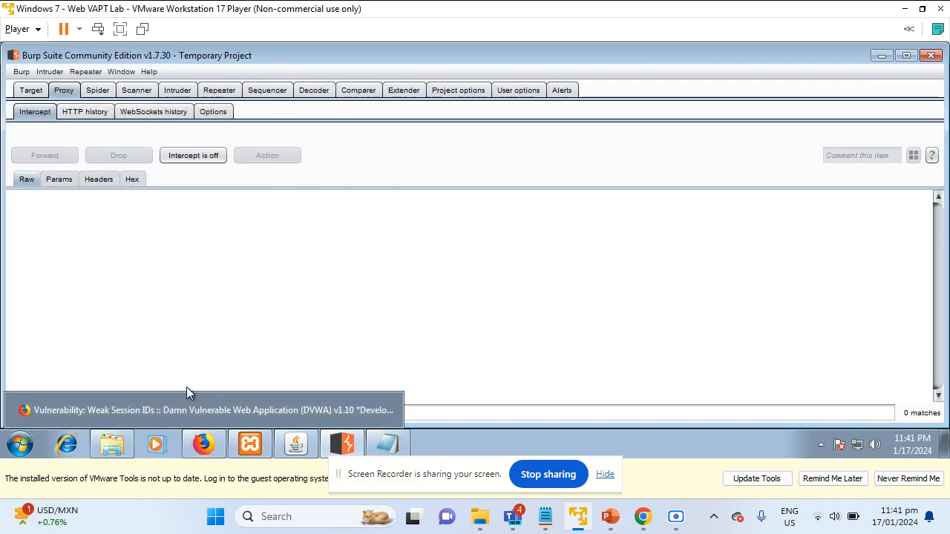
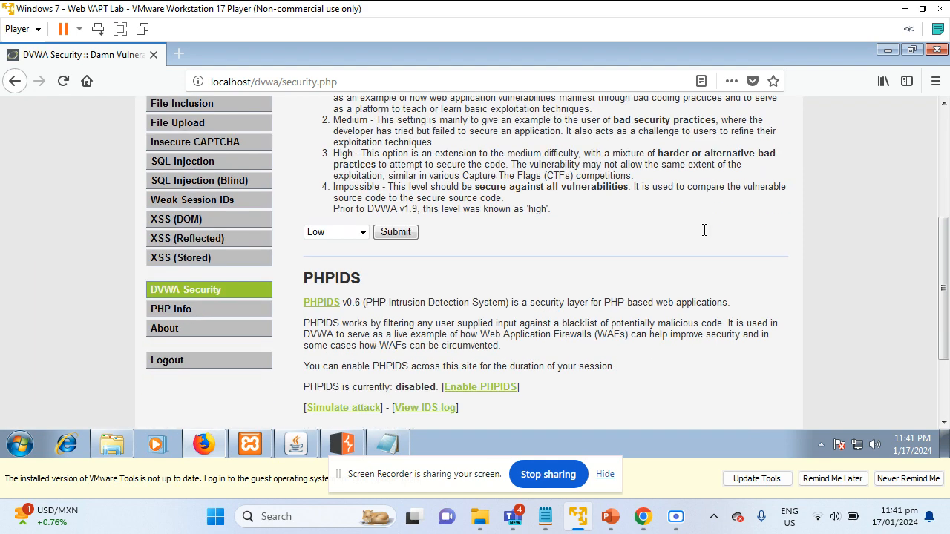
Pick Impossible from DVWA's security level dropdown and submit it
left_click(327, 122)
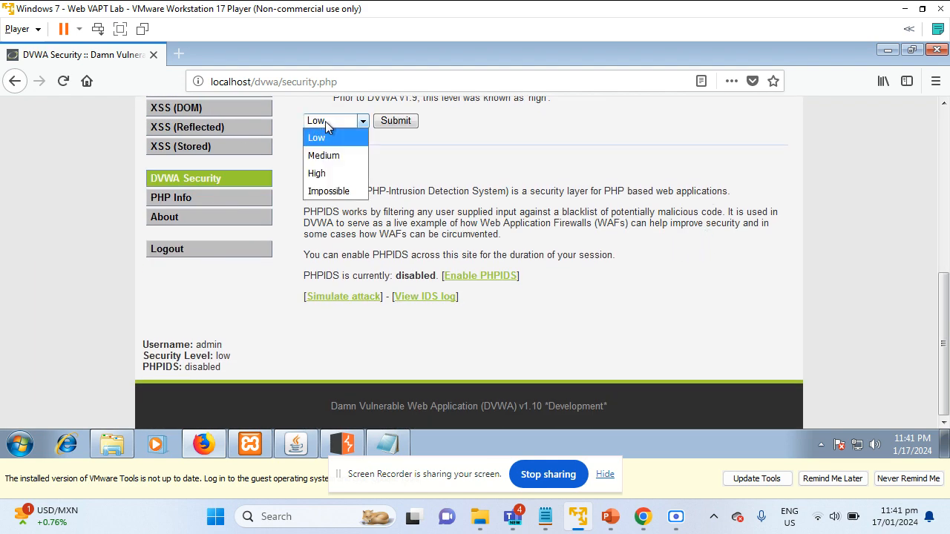
left_click(315, 192)
scroll(284, 162, "up", 4)
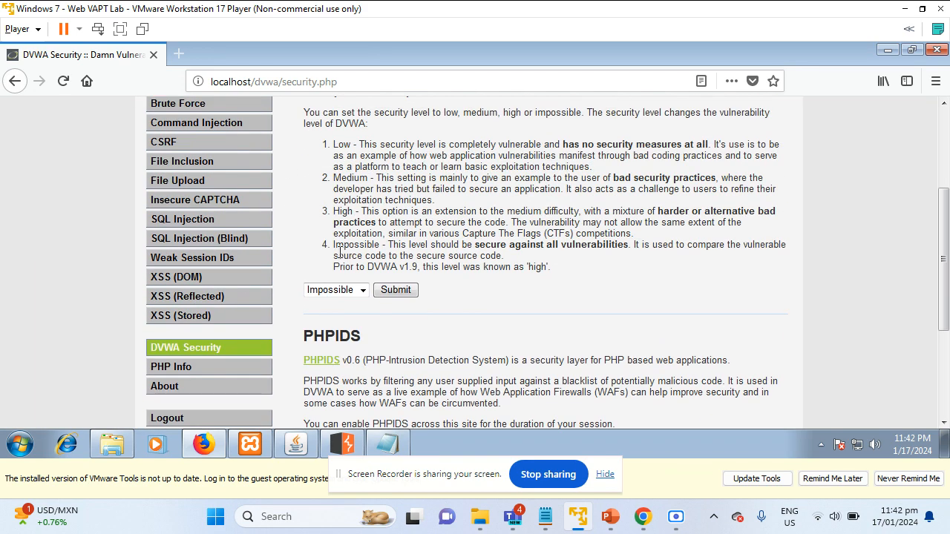
mouse_move(338, 255)
left_mouse_down()
mouse_move(433, 256)
mouse_move(466, 234)
mouse_move(327, 245)
left_mouse_up()
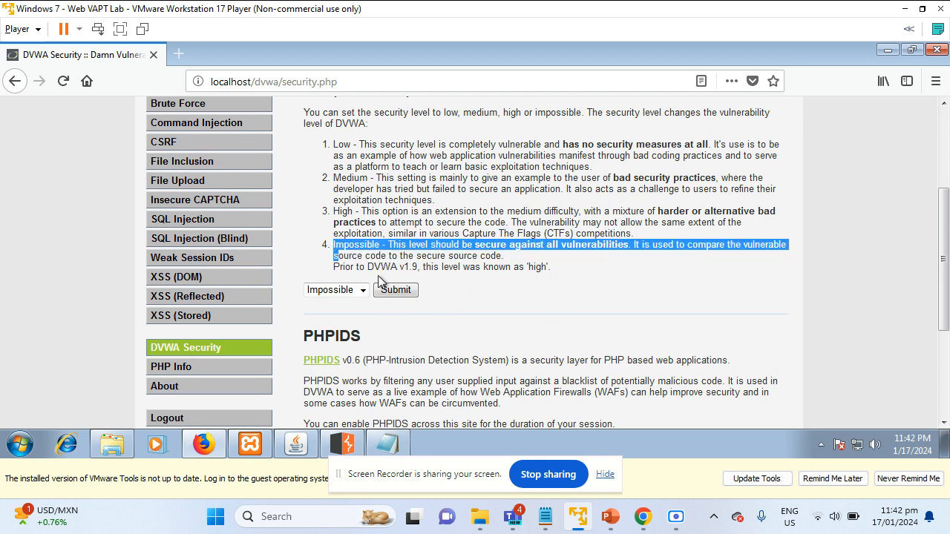
left_click(413, 290)
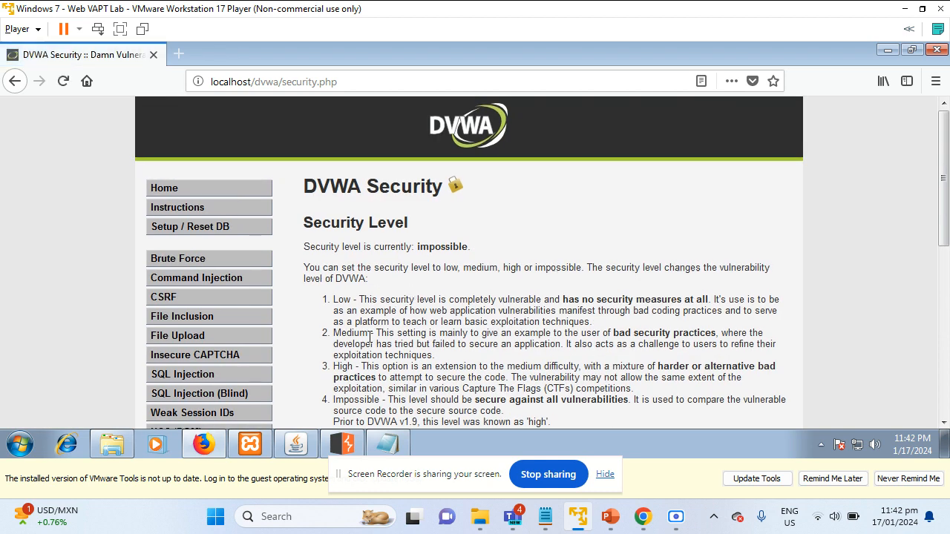
Resubmit the Impossible level and check the page confirms the new setting
scroll(372, 326, "down", 4)
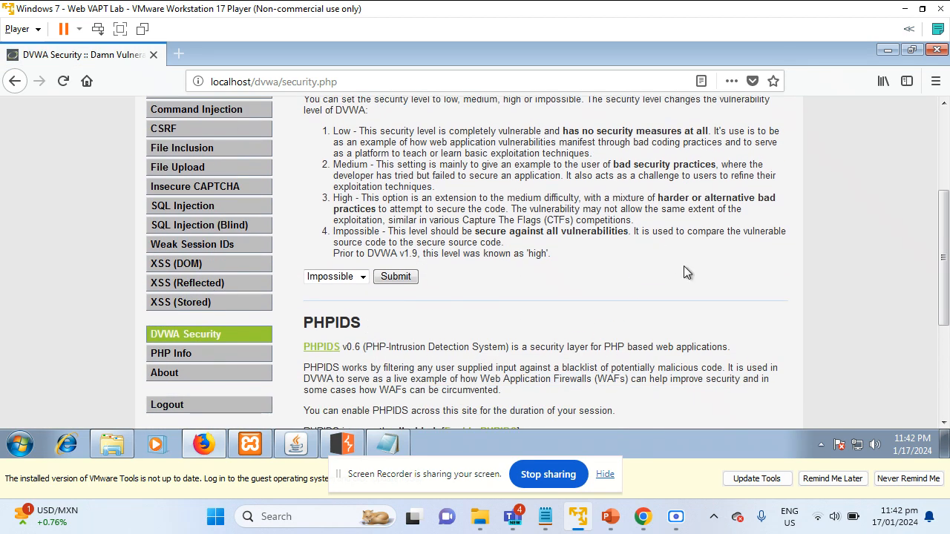
scroll(684, 266, "up", 4)
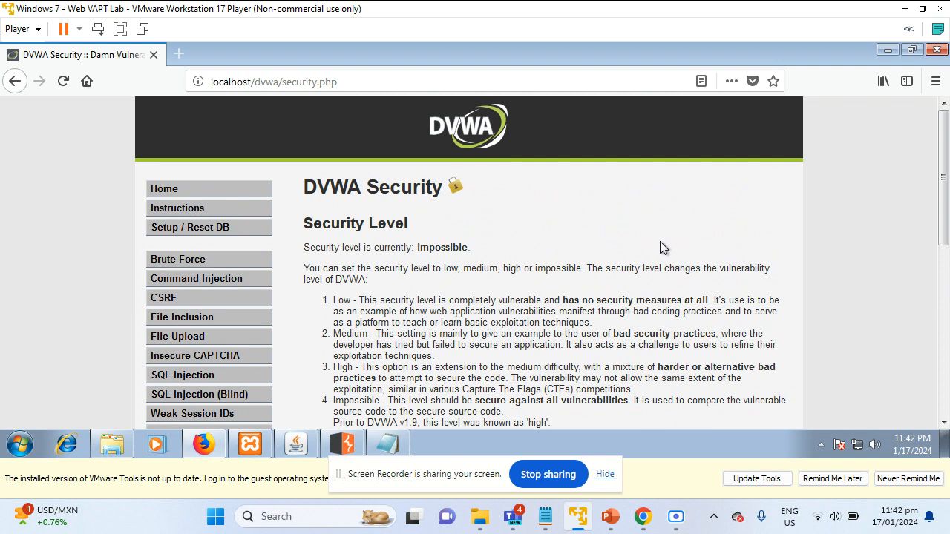
scroll(656, 278, "down", 2)
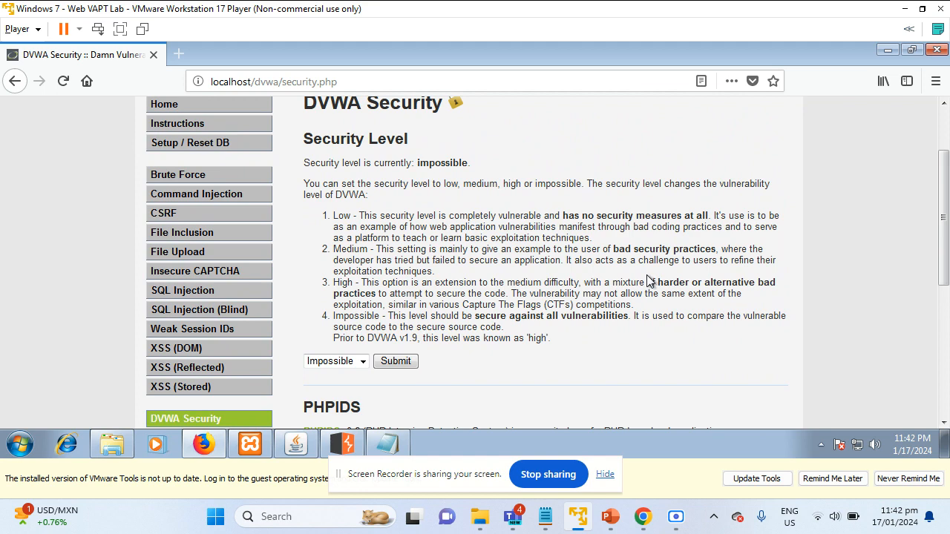
scroll(650, 280, "down", 4)
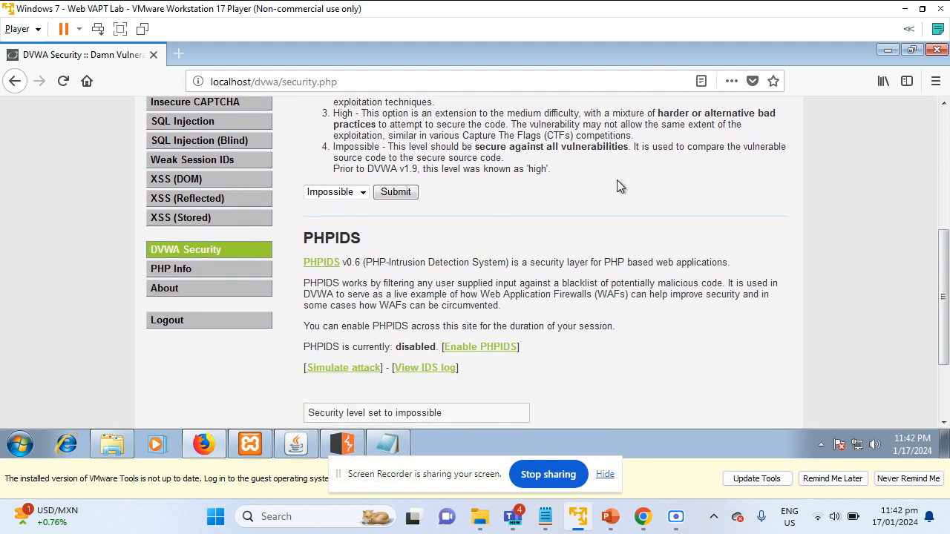
left_click(396, 193)
scroll(458, 199, "down", 4)
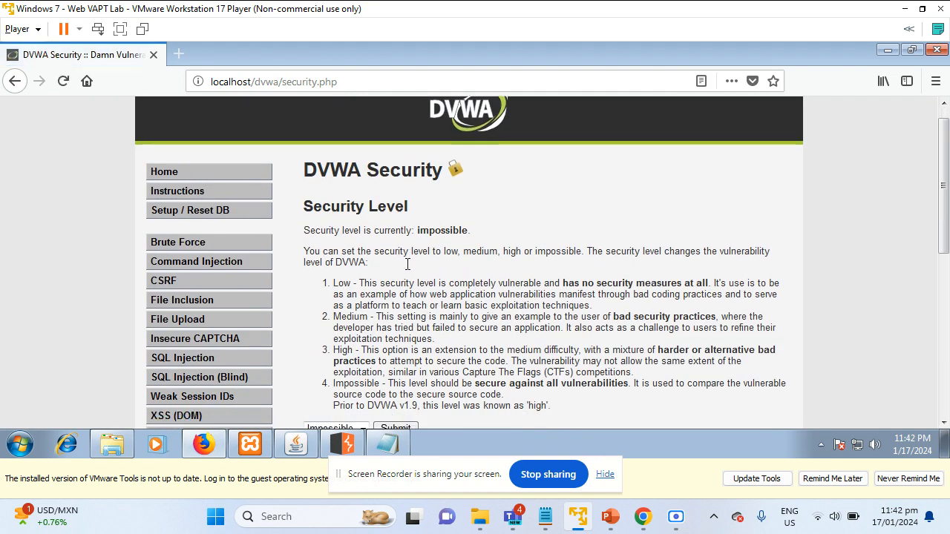
scroll(394, 280, "up", 3)
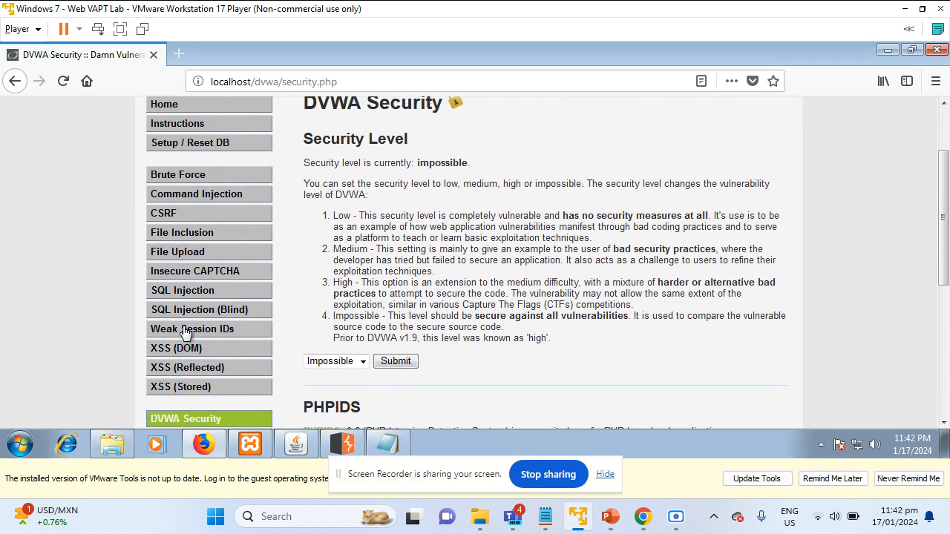
Open DVWA's Weak Session IDs page, then switch Burp's Proxy intercept on and return to Firefox
left_click(186, 330)
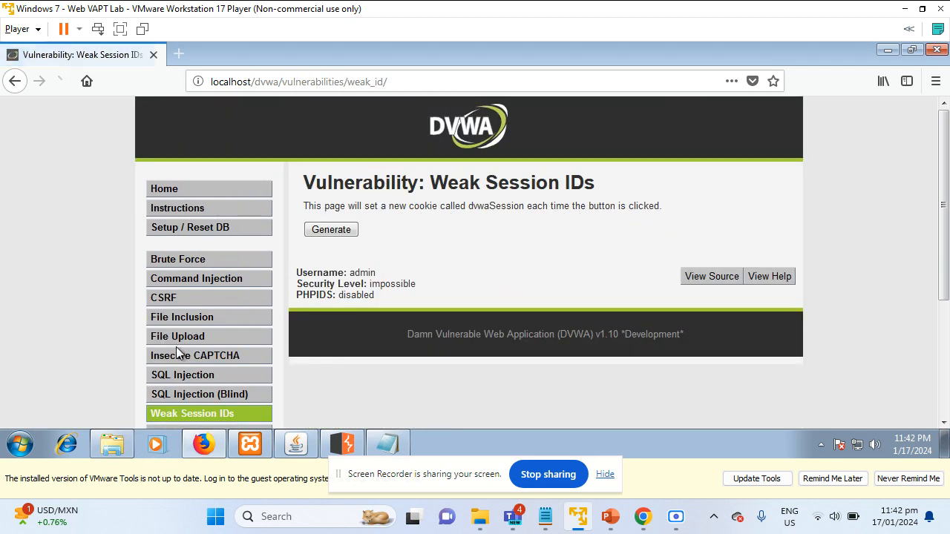
left_click(328, 443)
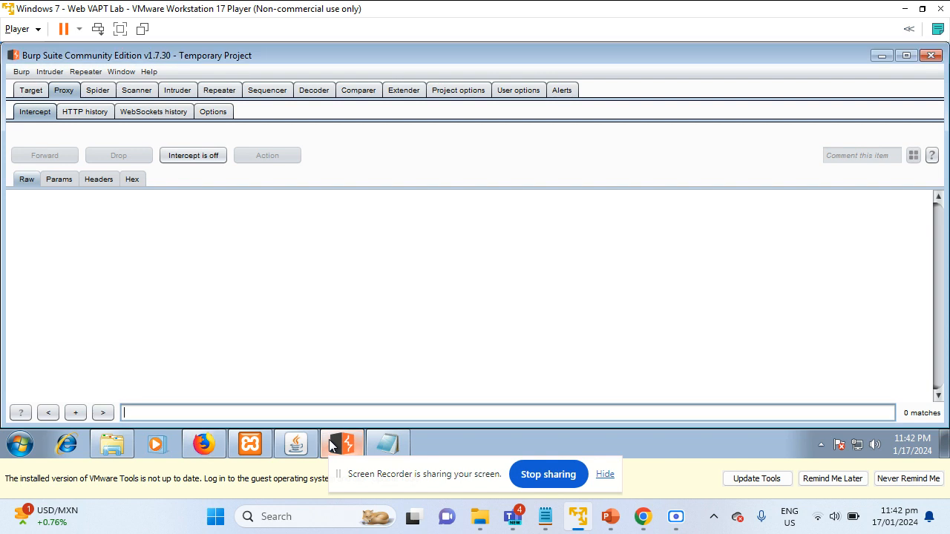
left_click(195, 156)
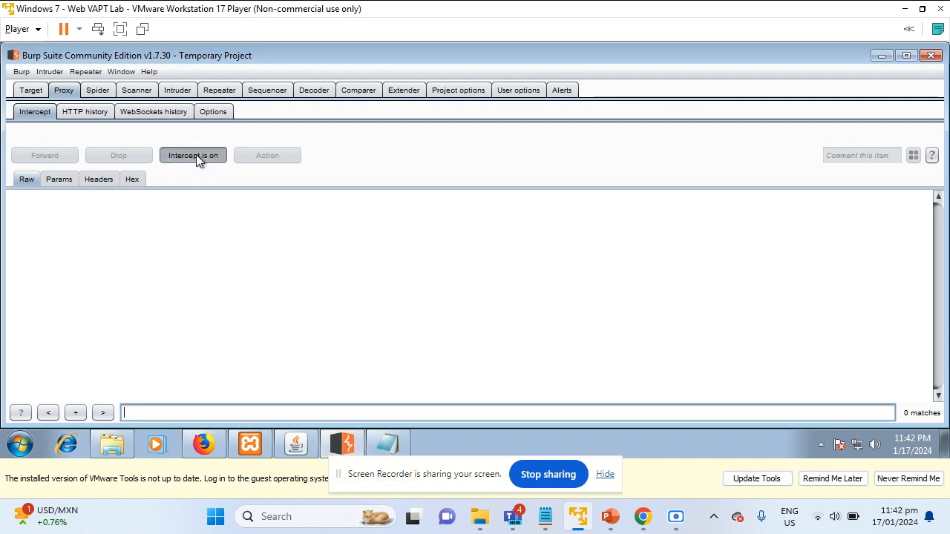
left_click(205, 444)
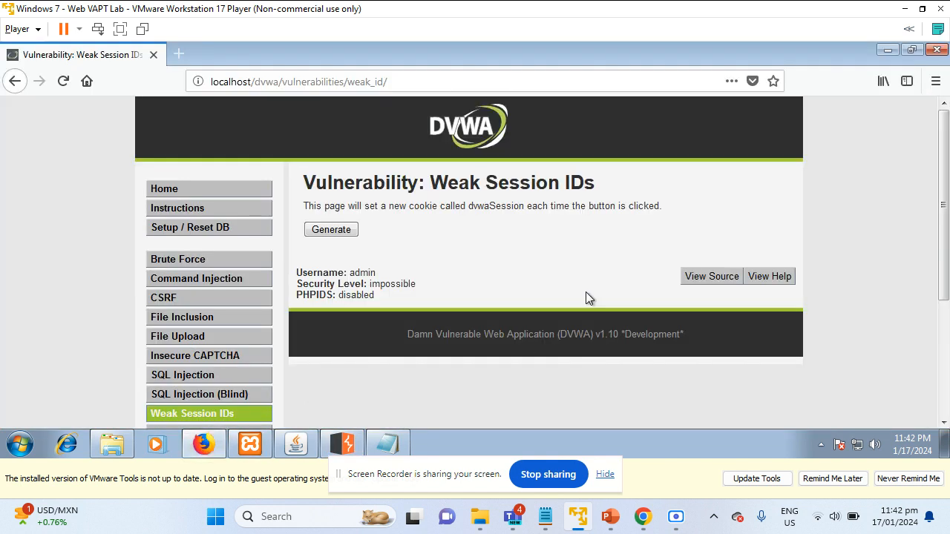
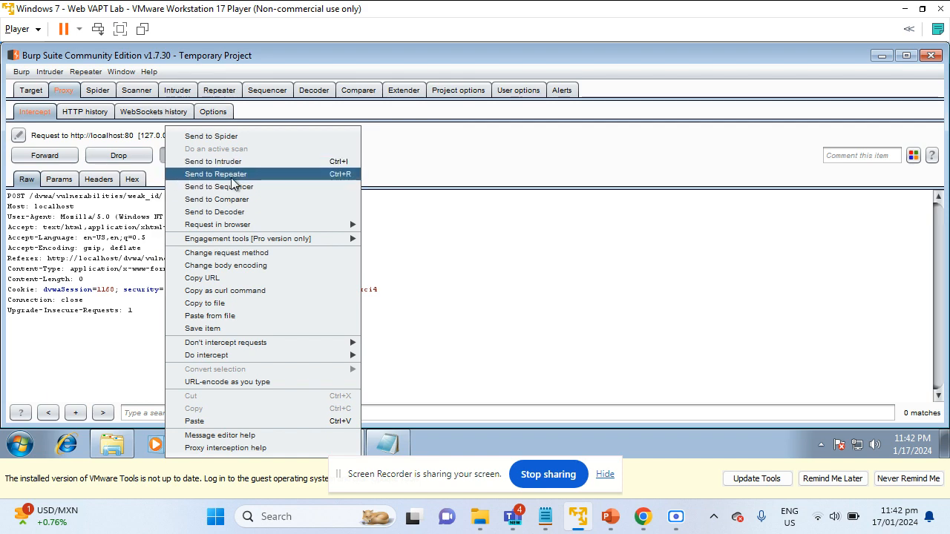
Send the intercepted weak_id POST request to Sequencer and view it in the live-capture list
left_click(251, 188)
left_click(268, 90)
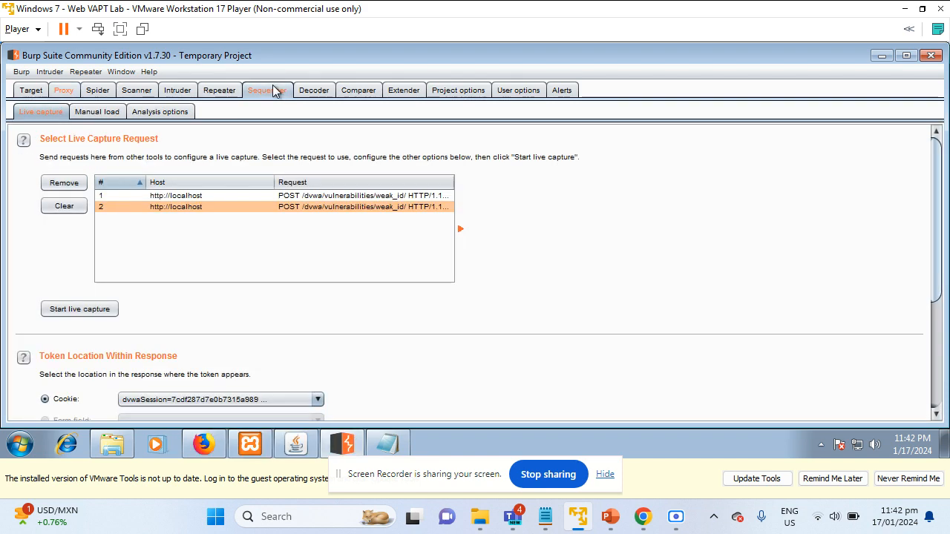
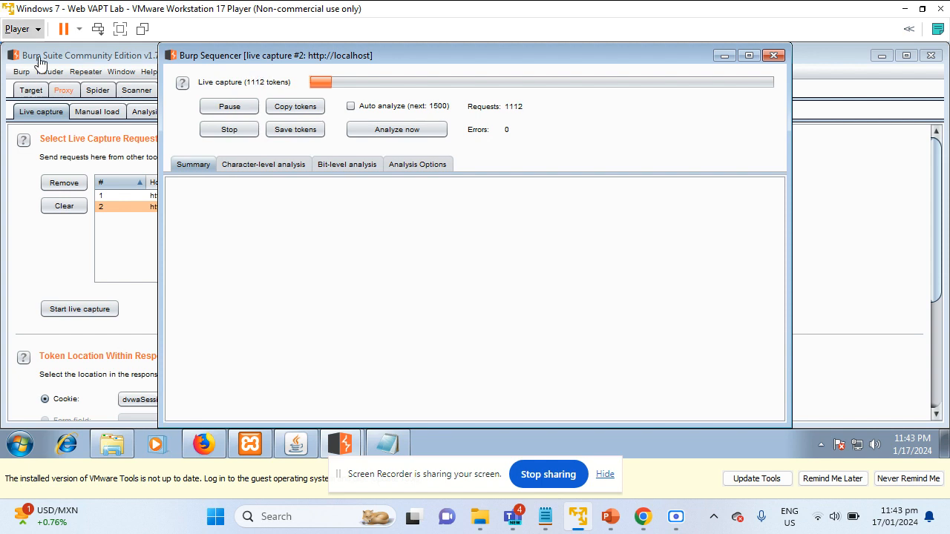
Stop the Sequencer live capture at 1279 requests and confirm the stop
left_click(229, 131)
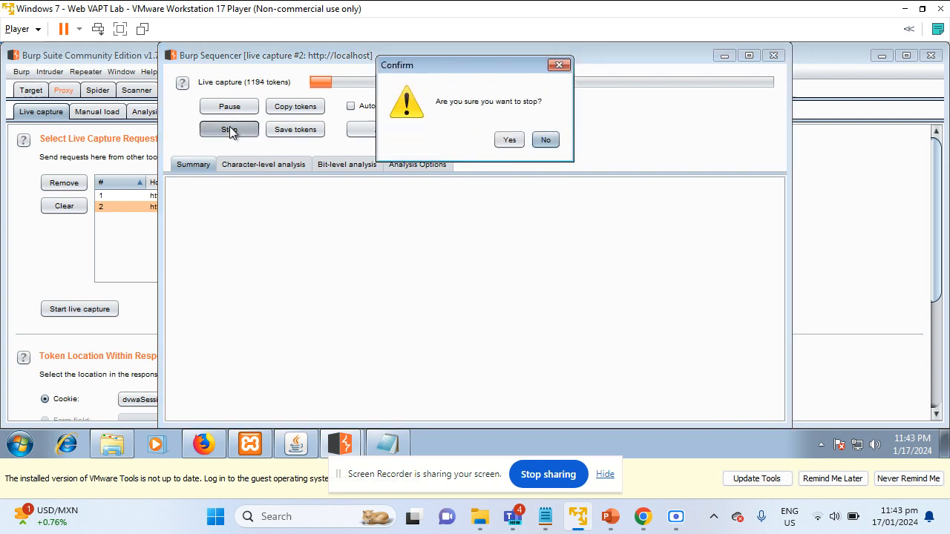
left_click(509, 141)
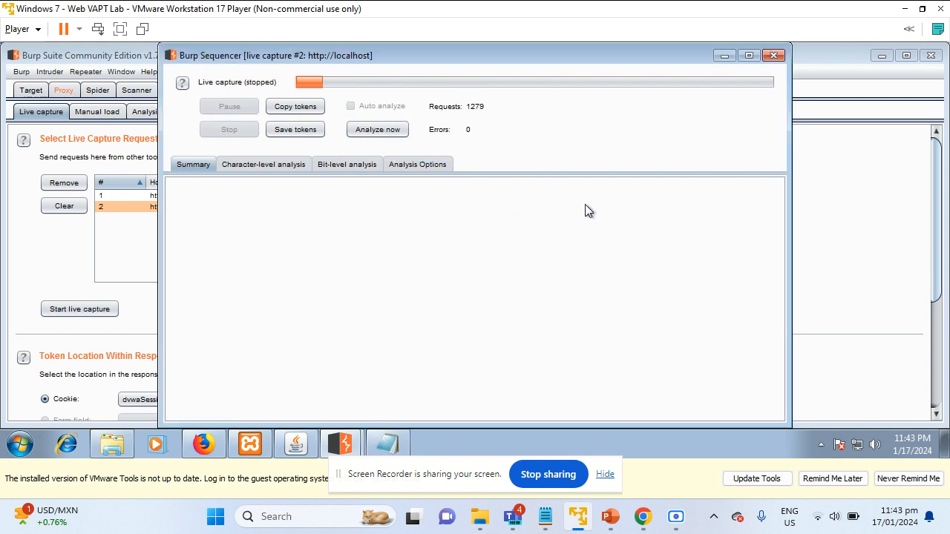
Analyze the 1279 tokens and review the summary: excellent randomness, 149 bits effective entropy
left_click(394, 131)
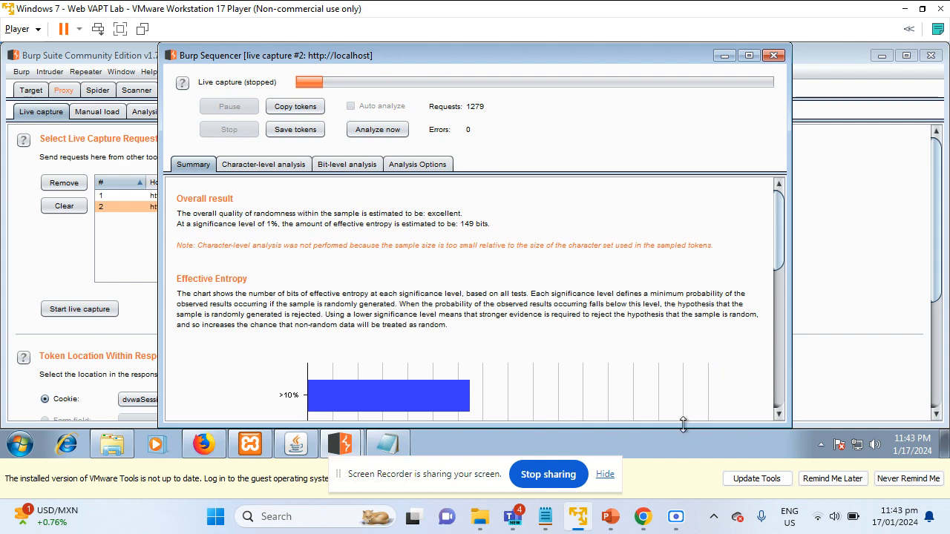
scroll(716, 363, "down", 5)
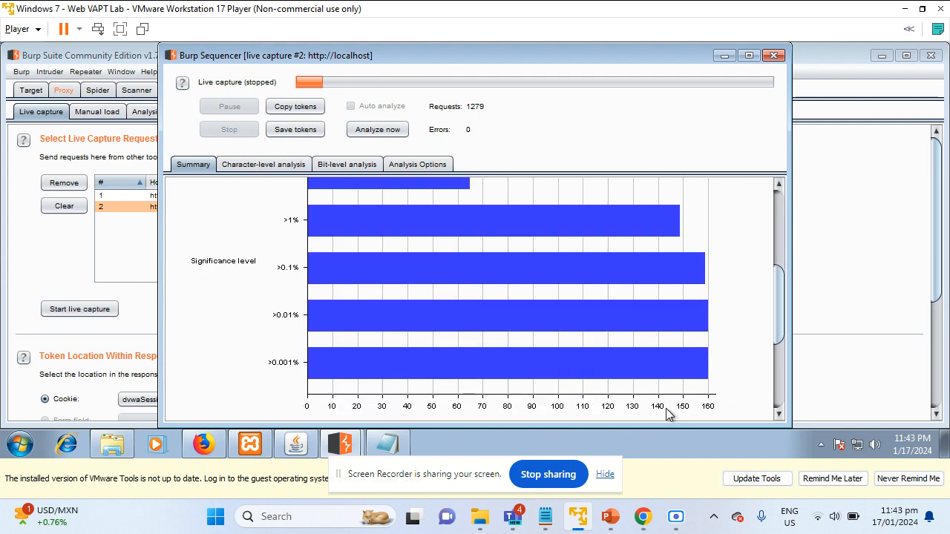
scroll(668, 414, "up", 5)
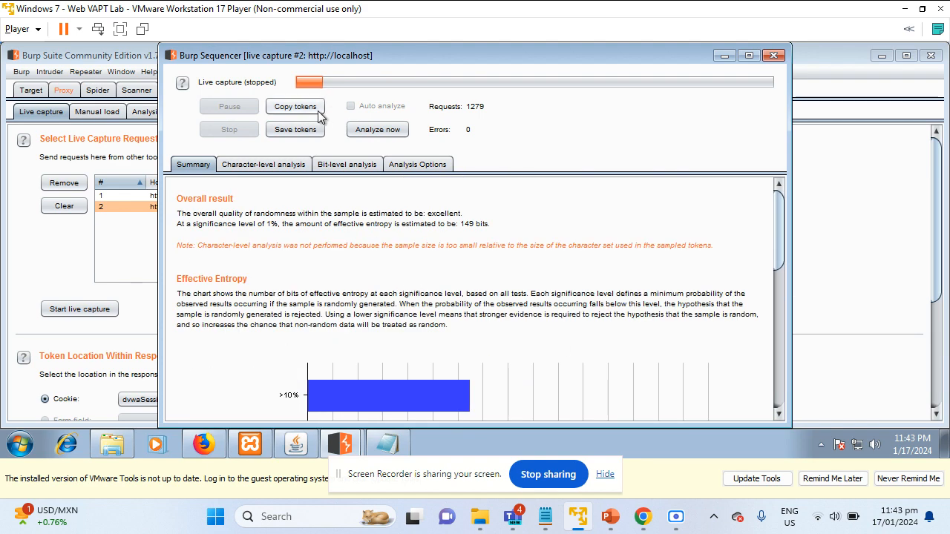
Copy the captured tokens and paste them into a new Notepad document
left_click(292, 108)
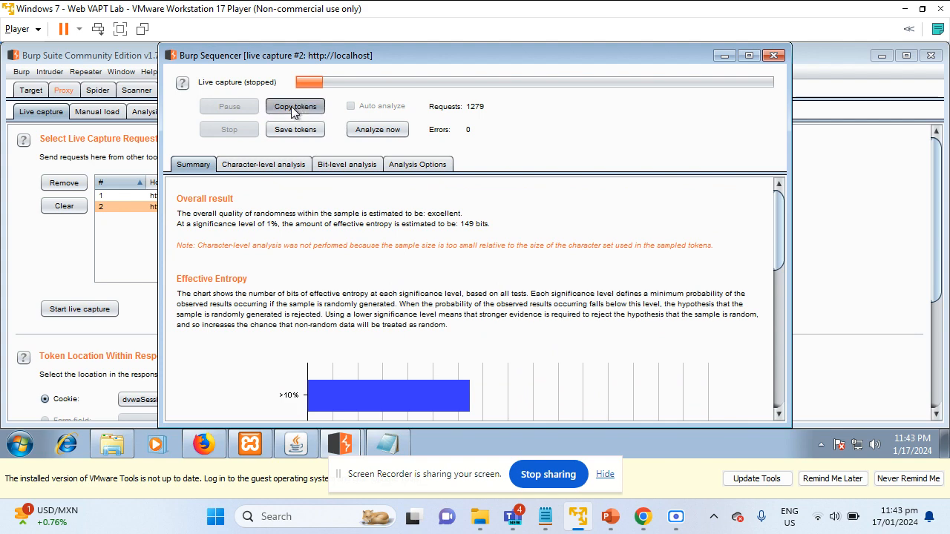
left_click(18, 444)
type("note")
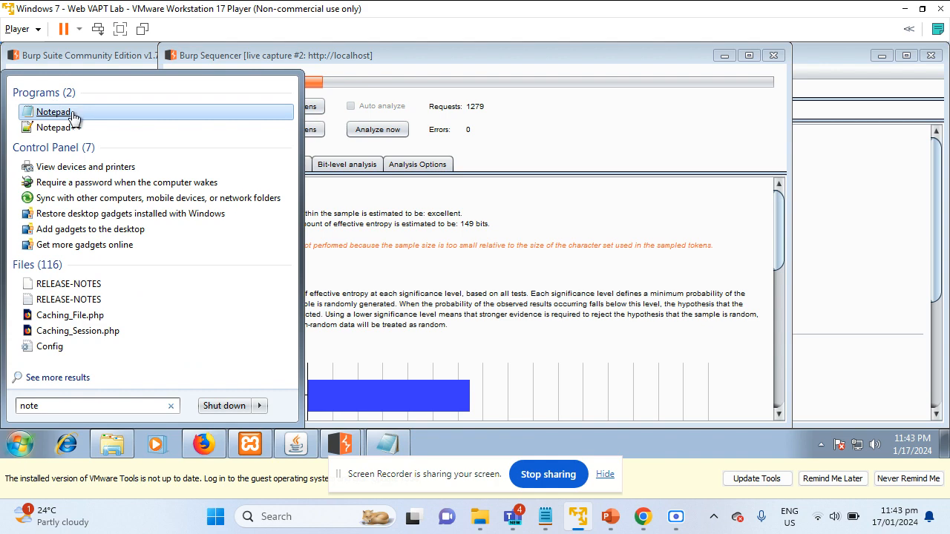
left_click(71, 111)
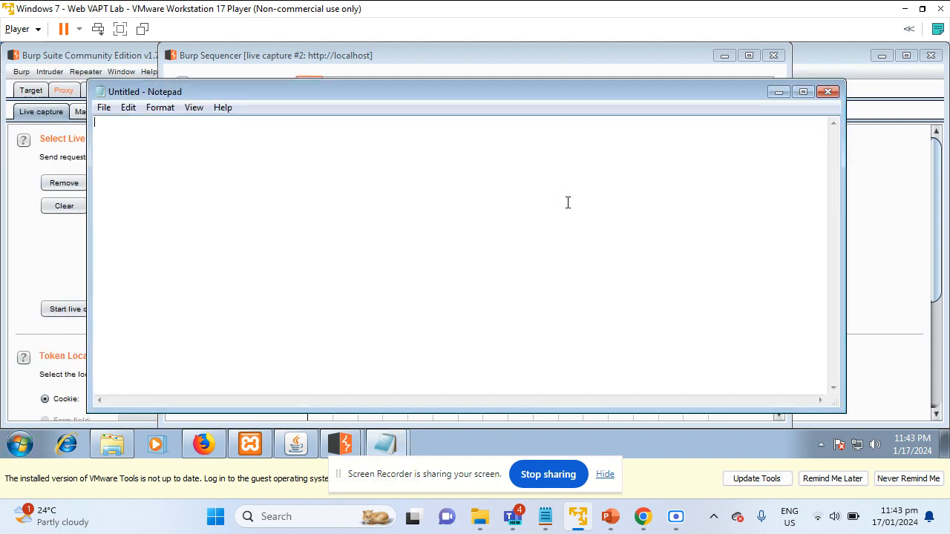
key("ctrl+v")
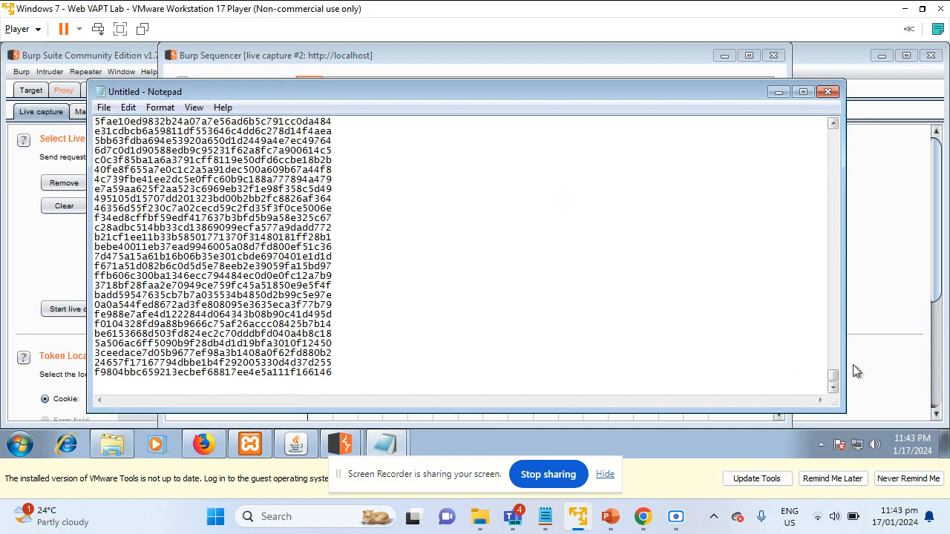
Move Notepad aside, select the first six token lines, and scroll through the pasted tokens
left_click_drag(833, 380, 829, 132)
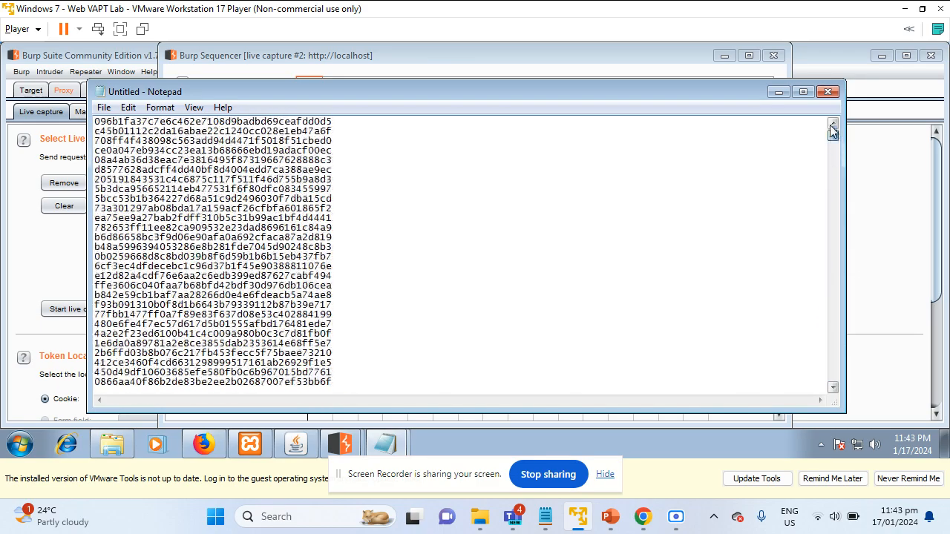
left_click_drag(616, 92, 736, 153)
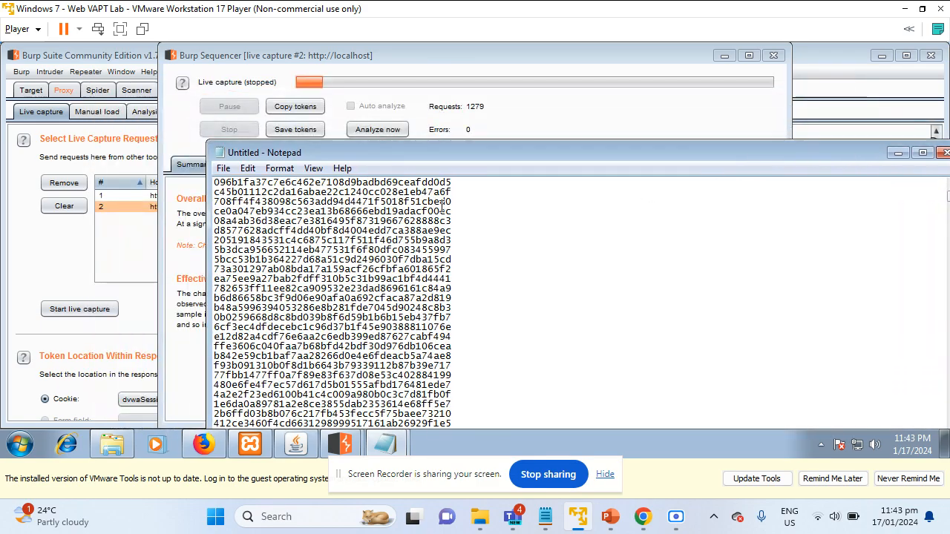
left_click_drag(214, 184, 543, 232)
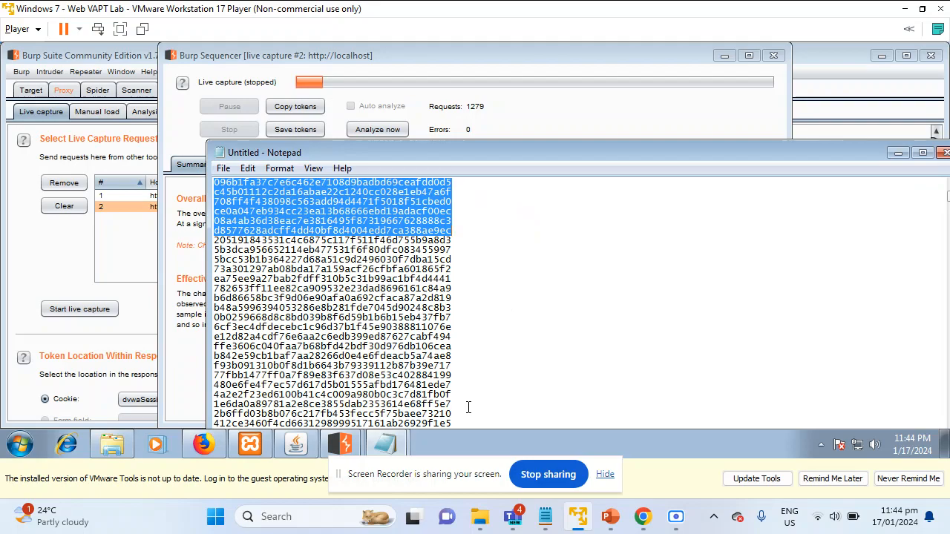
scroll(462, 257, "down", 1)
scroll(462, 256, "down", 12)
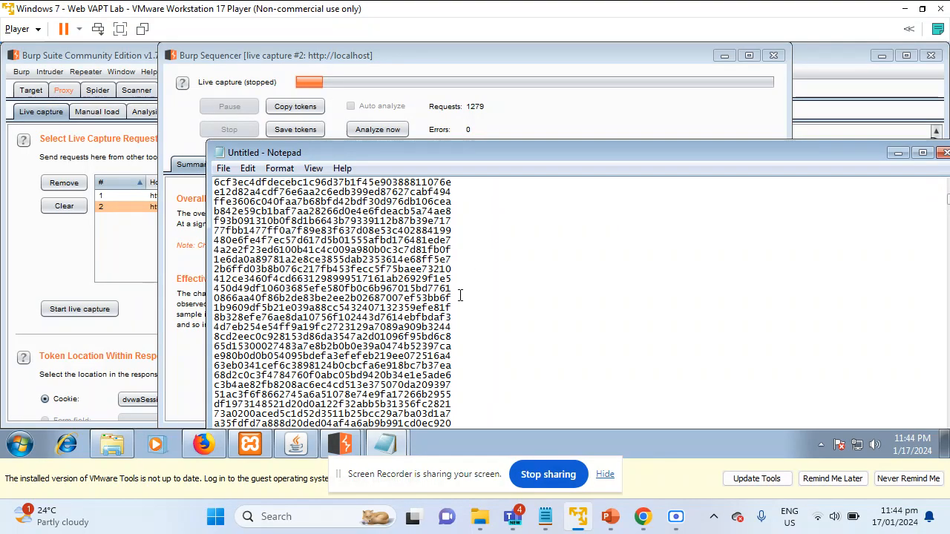
scroll(424, 385, "down", 15)
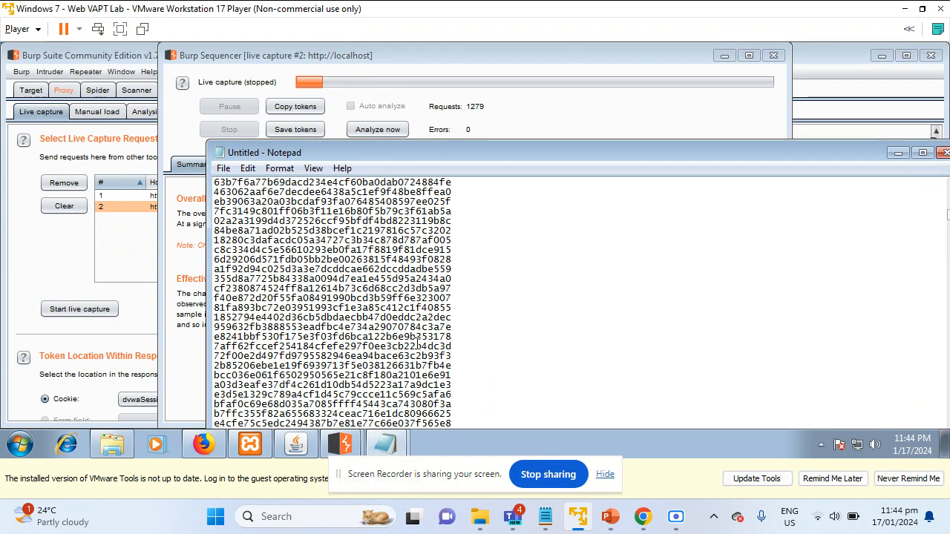
scroll(461, 371, "down", 15)
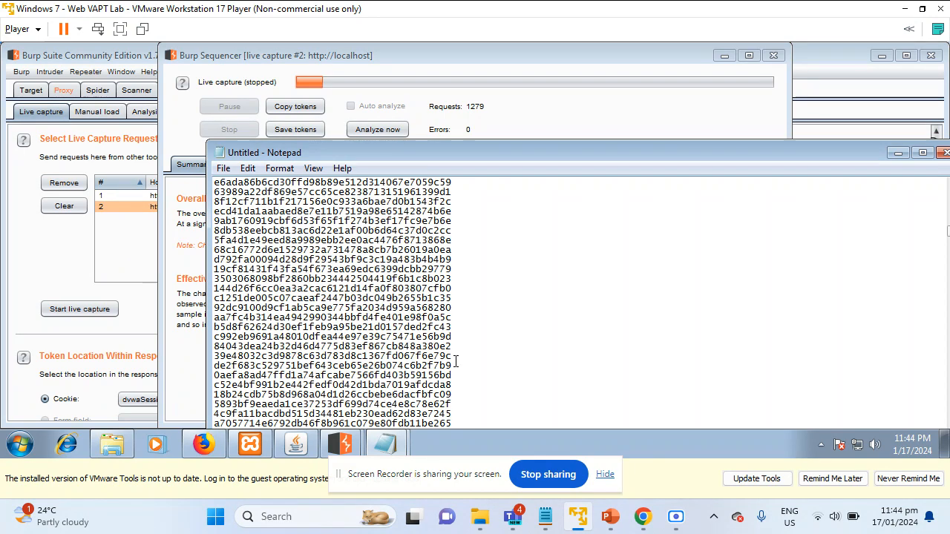
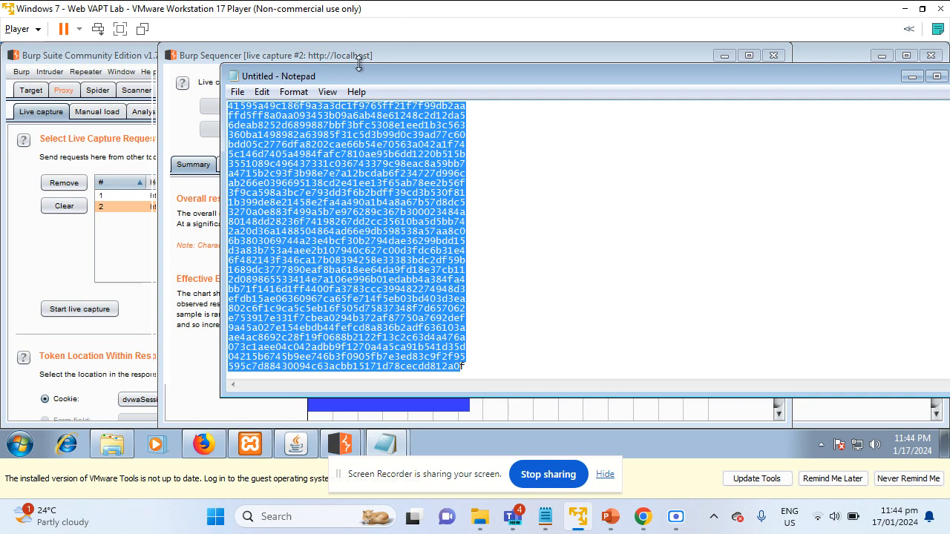
Shift the untitled Notepad window of hexadecimal session tokens over to the left side of the screen
left_click_drag(375, 74, 151, 91)
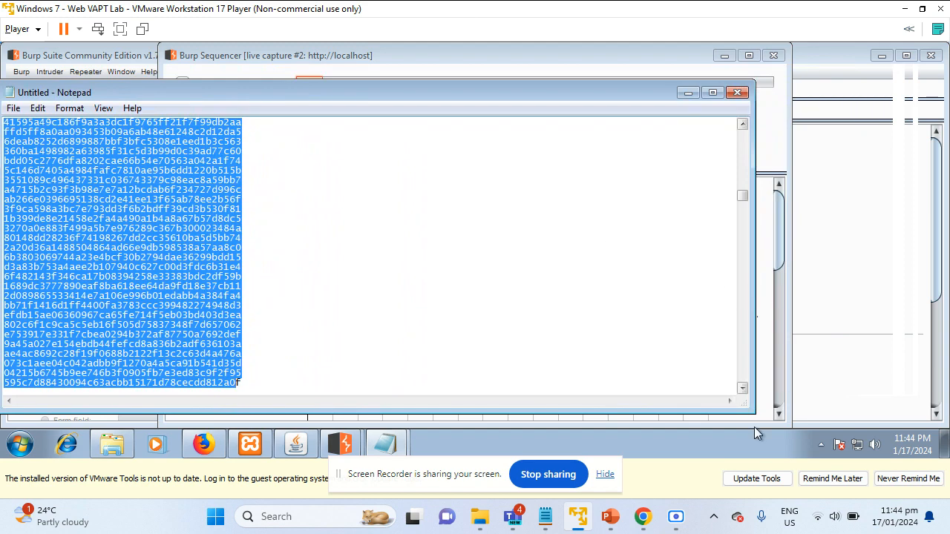
mouse_move(622, 527)
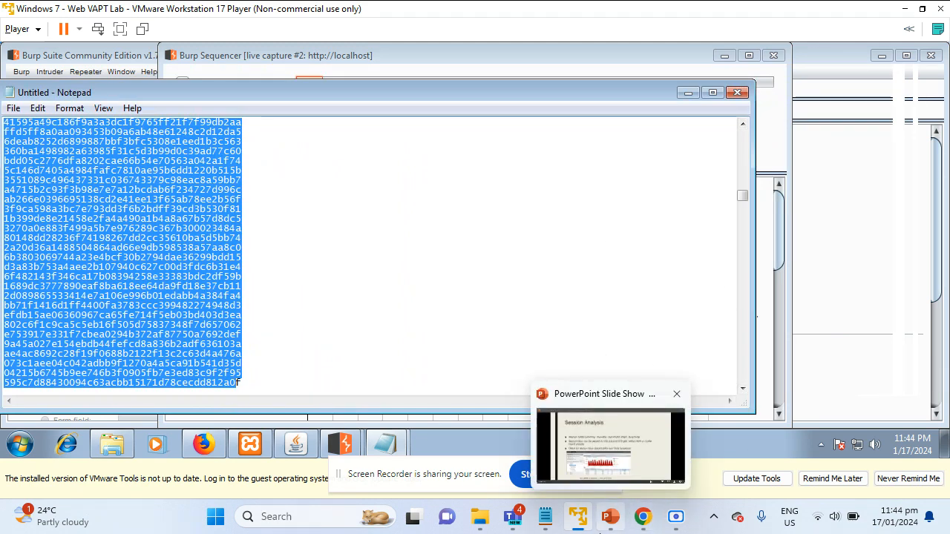
Bring up the PowerPoint slide show, check slide 5 (Basic Authentication), then return to slide 6, Session Analysis
left_click(610, 520)
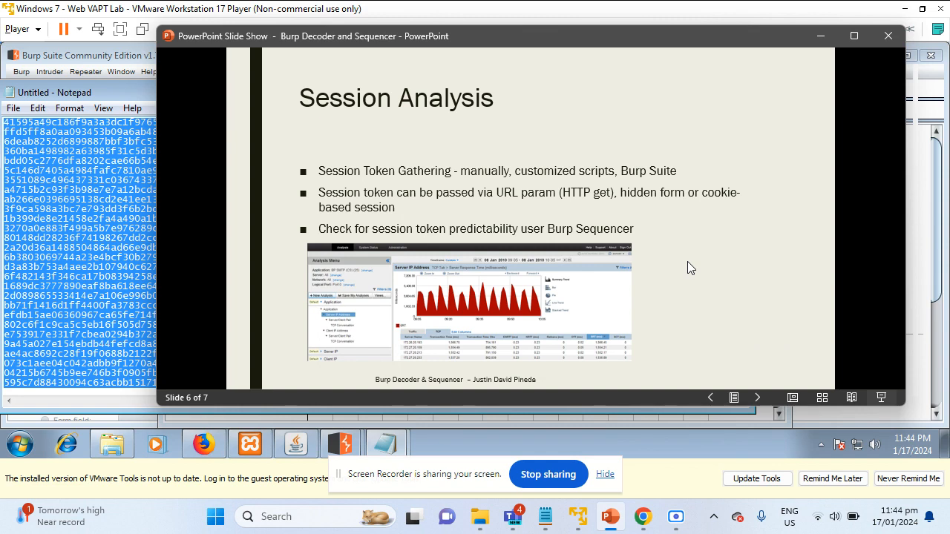
key("Left")
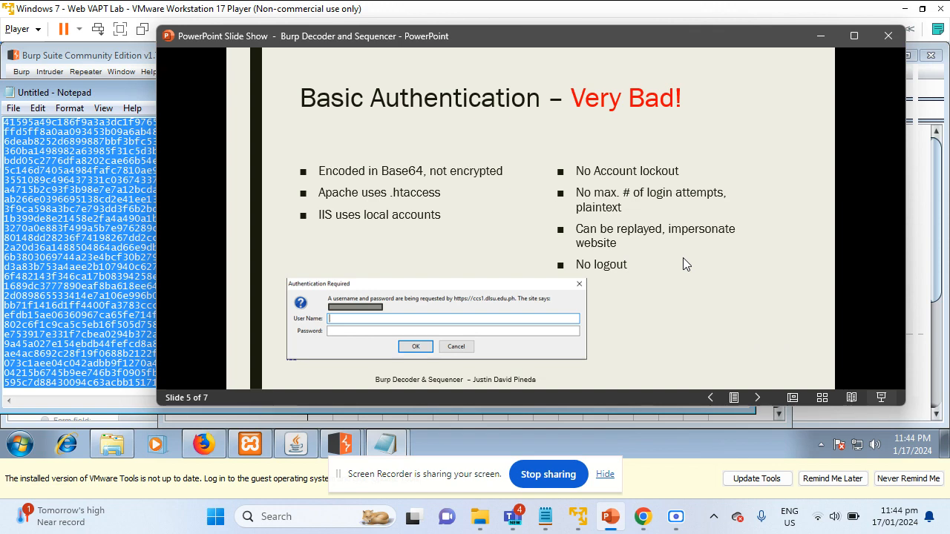
left_click(689, 345)
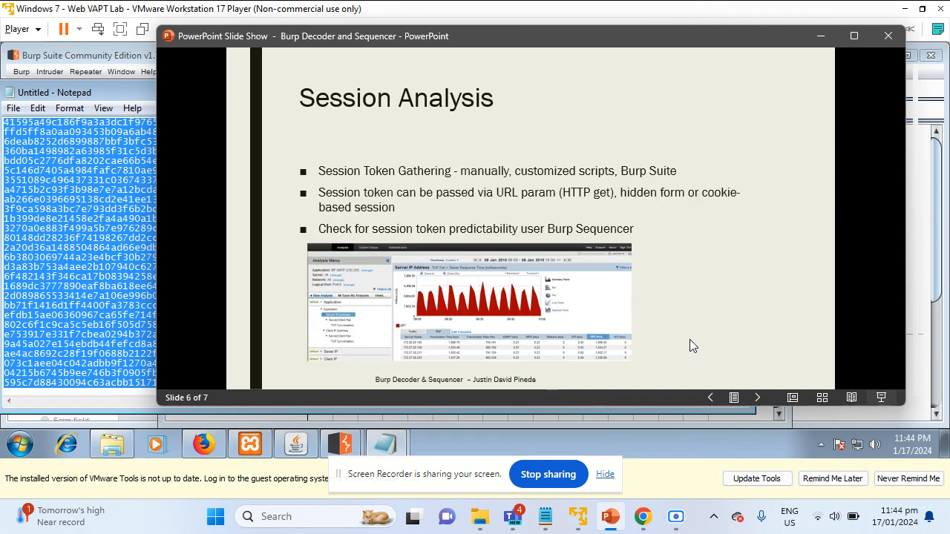